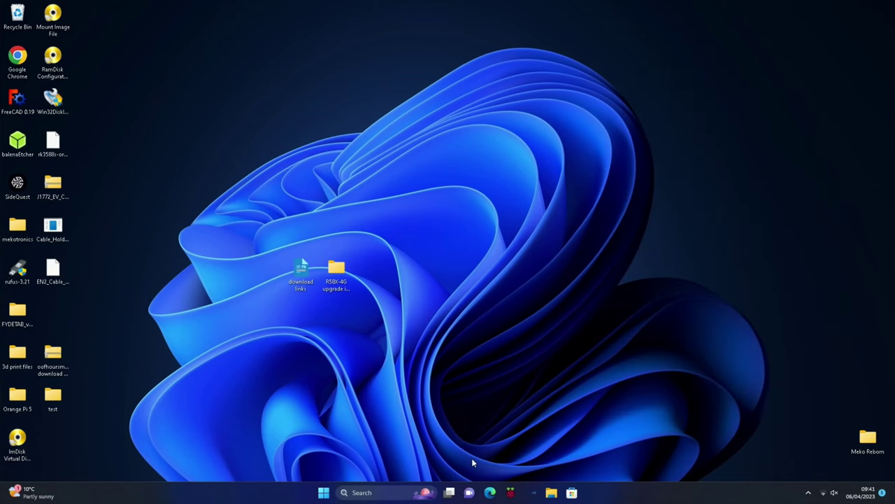
Search Bing in Edge for 'wor pi 4'.
click(490, 491)
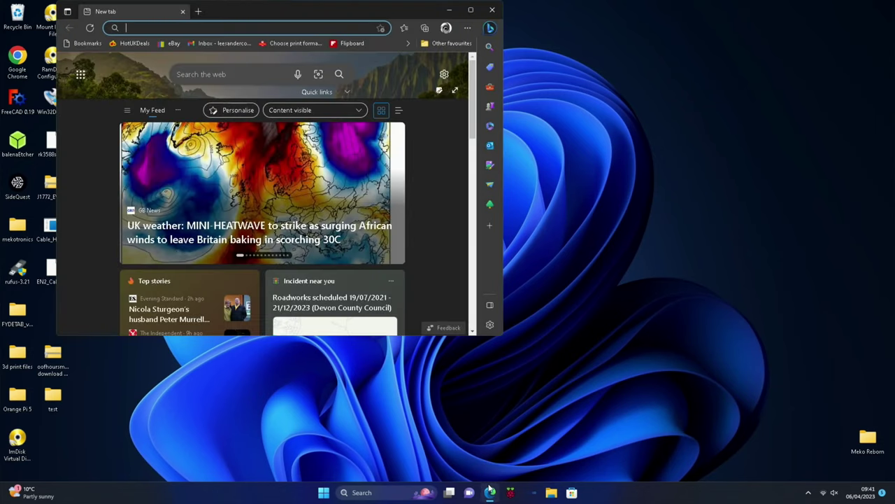
click(242, 30)
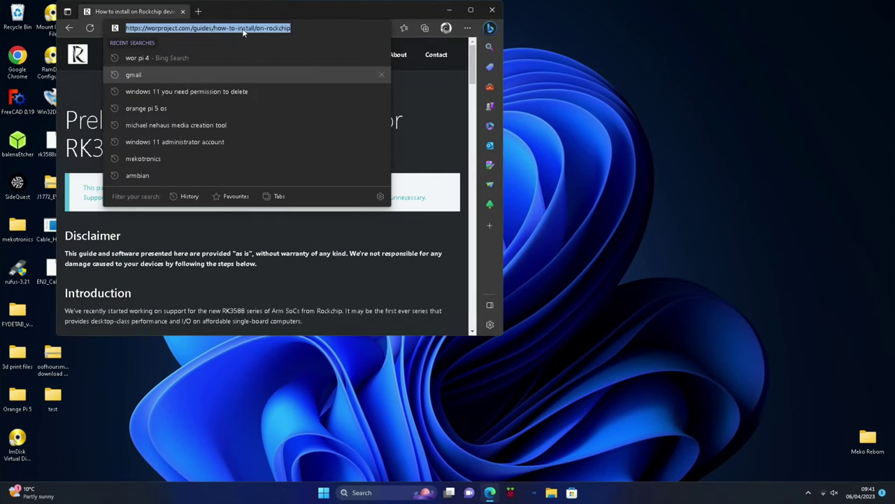
text(wor pi 4)
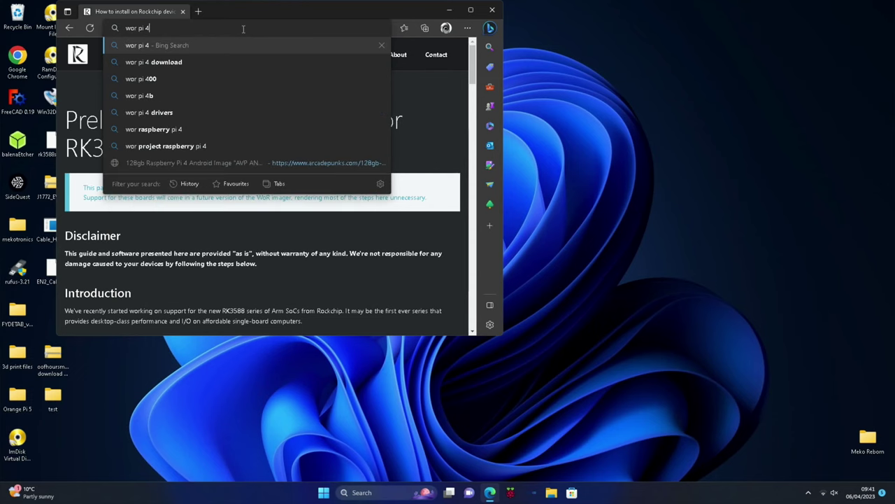
click(194, 44)
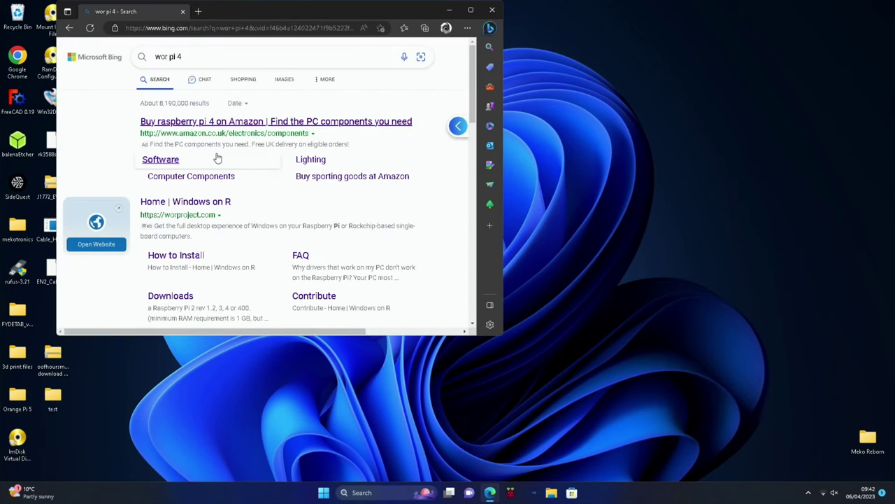
Open worproject.com in a maximised window and scroll its Rockchip RK3588 install guide to the UEFI steps.
click(198, 203)
click(464, 12)
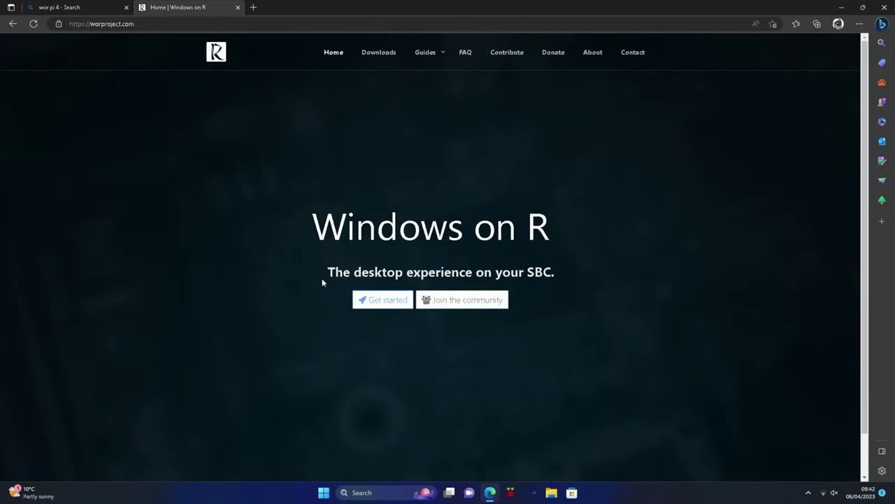
click(361, 301)
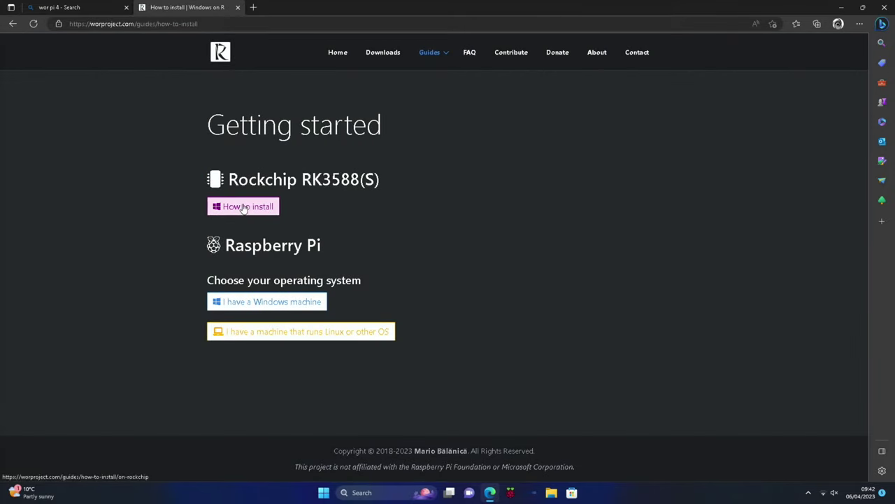
click(244, 208)
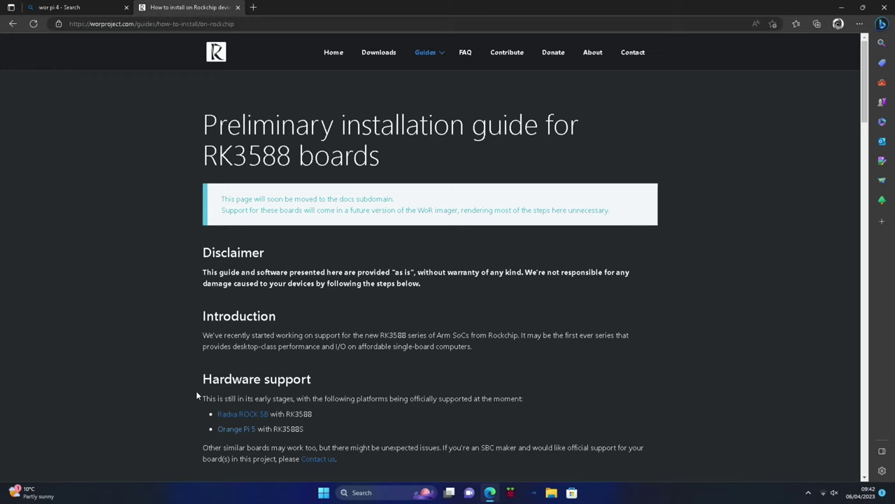
scroll(160, 250, down, 3)
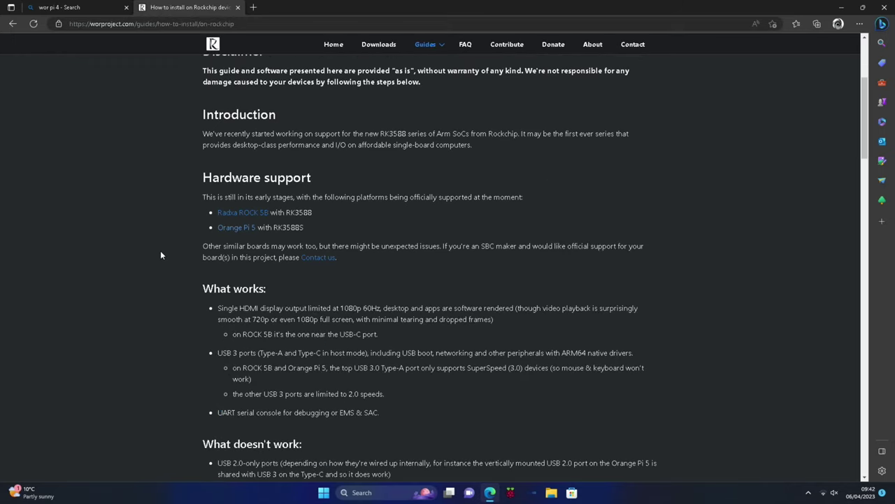
scroll(160, 250, down, 10)
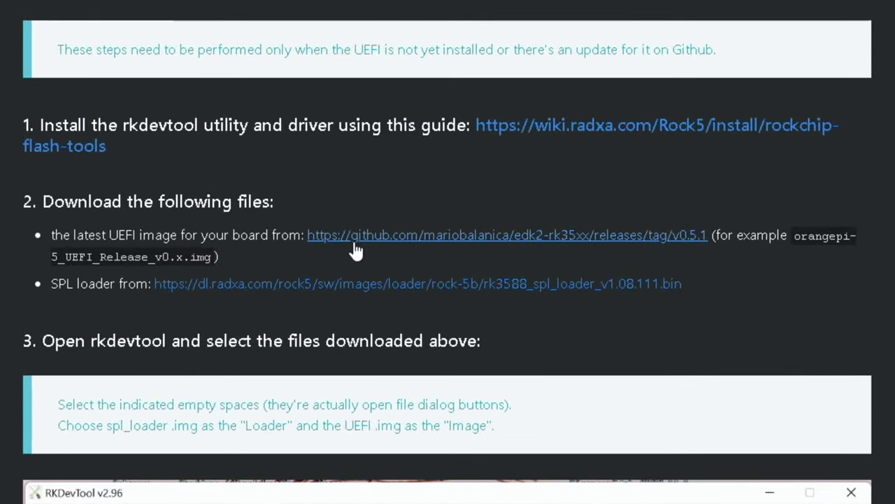
Download the orangepi-5 UEFI v0.5.1 image from the edk2-rk35xx GitHub release using Save as.
click(403, 237)
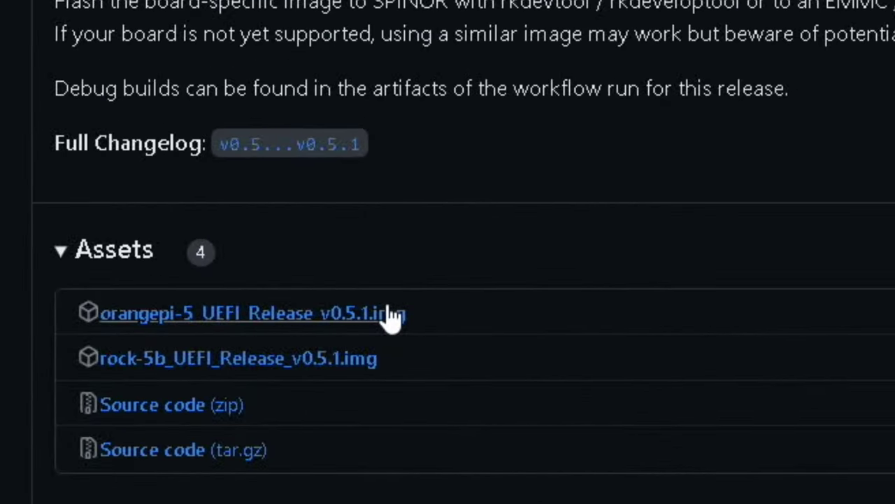
click(393, 314)
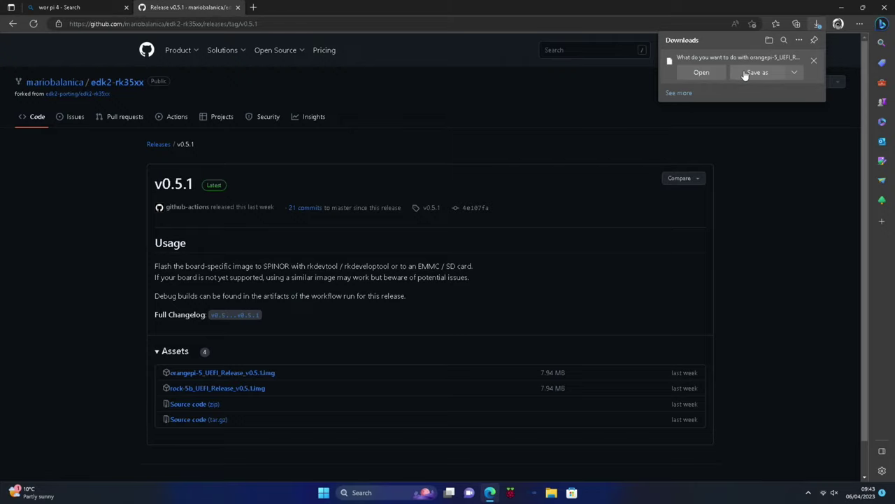
click(746, 75)
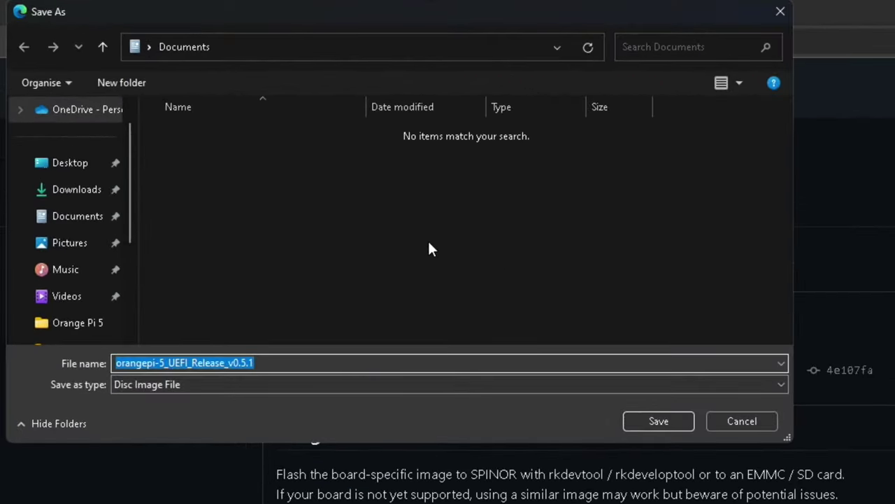
Create a worpi5 folder on the Desktop and save the image into it.
click(93, 168)
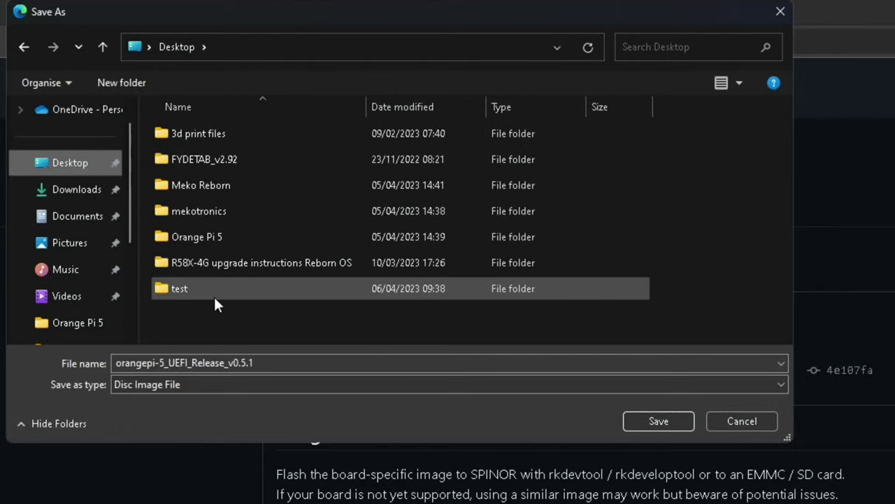
right_click(243, 323)
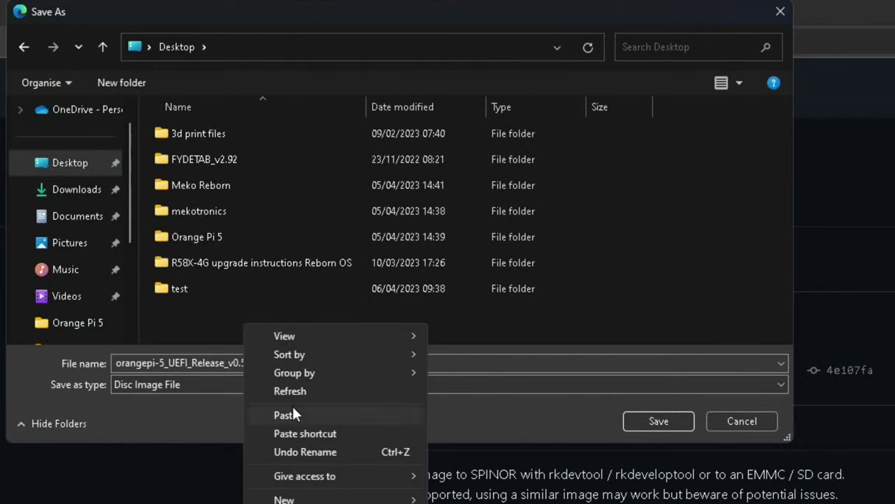
mouse_move(306, 499)
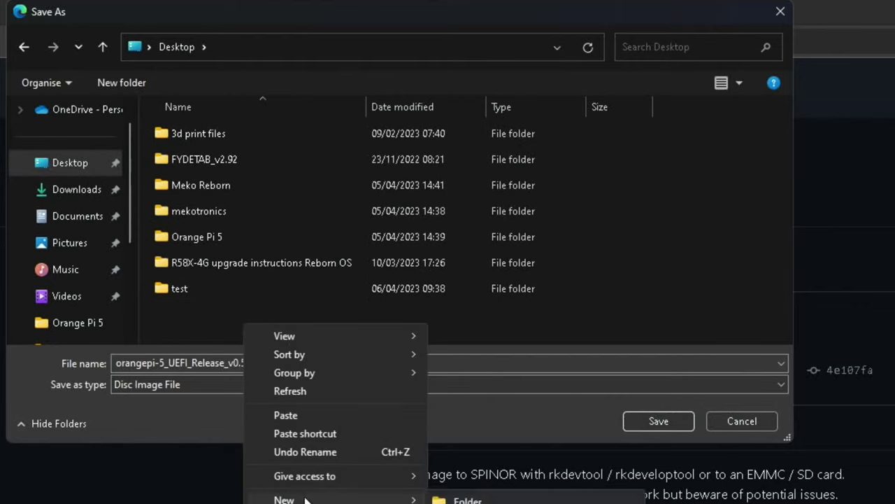
click(435, 500)
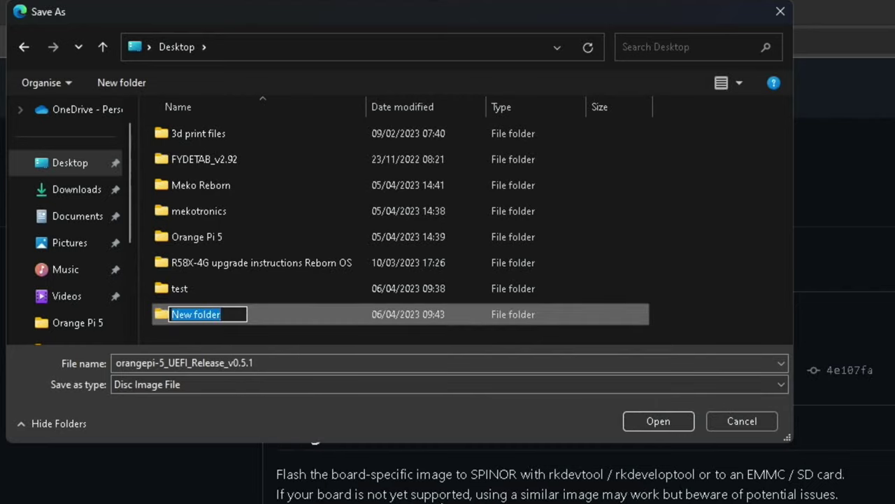
text(worp)
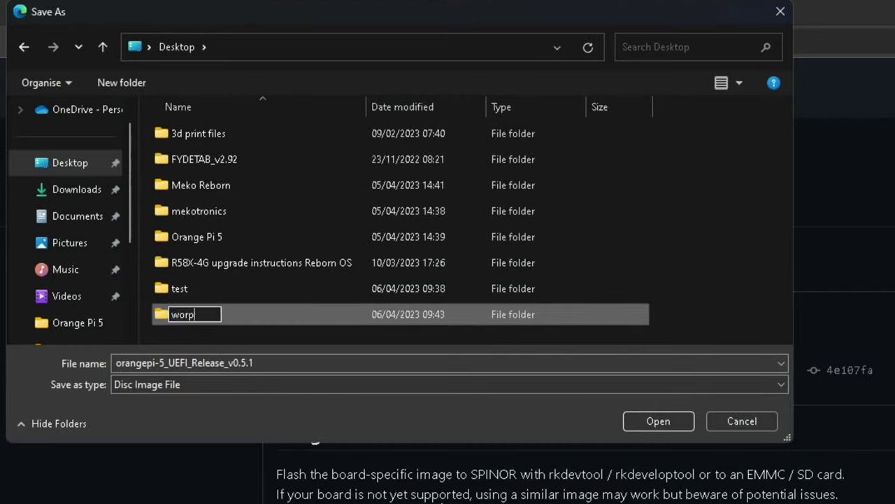
text(i5)
click(663, 423)
click(656, 419)
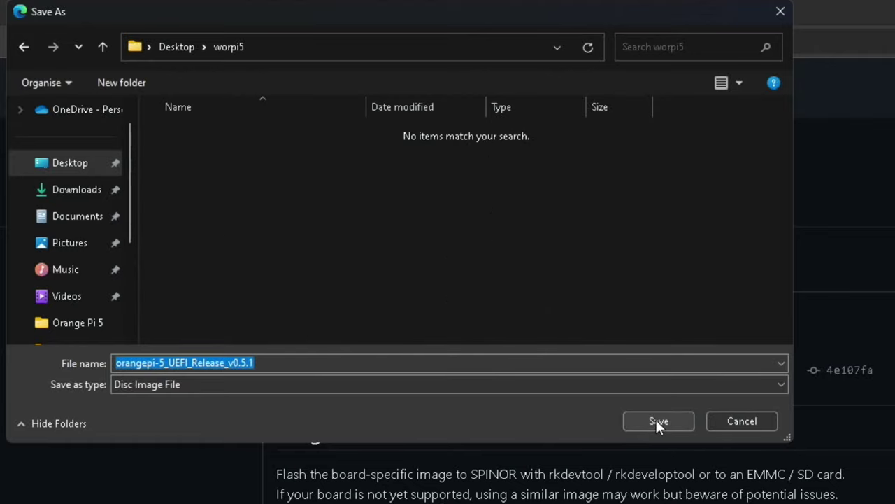
click(655, 418)
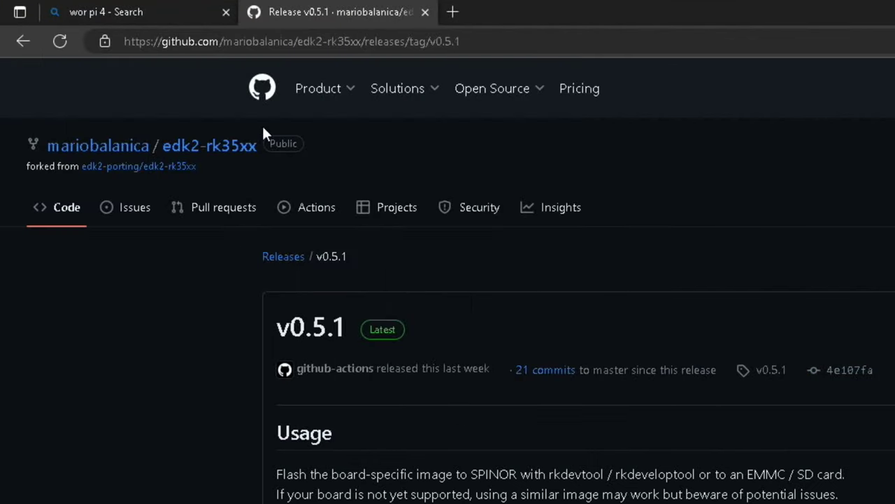
Close the GitHub tab and open the 'Getting Windows images' guide in a new tab.
click(425, 12)
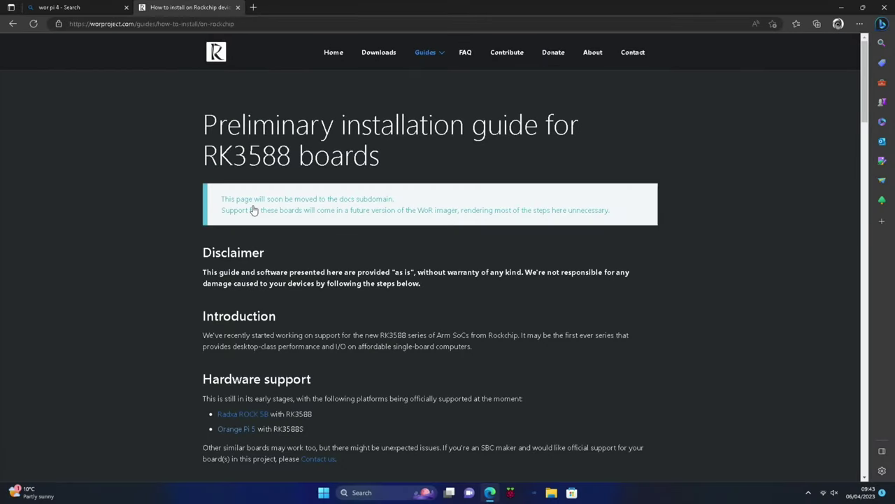
scroll(254, 212, down, 3)
scroll(254, 210, down, 9)
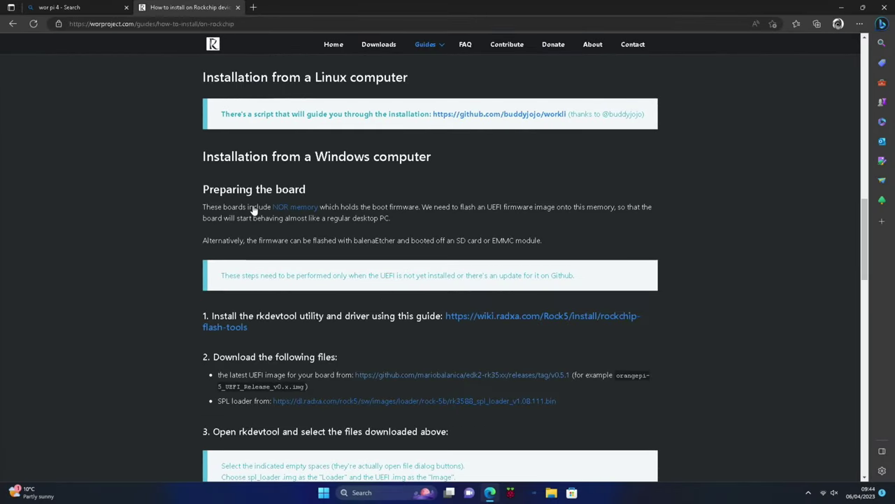
scroll(254, 210, down, 1)
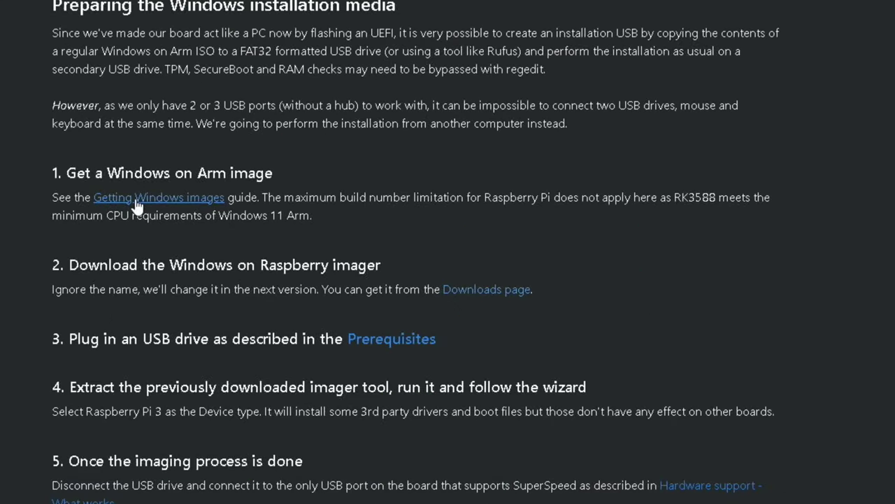
right_click(136, 201)
click(226, 154)
key(ctrl+Tab)
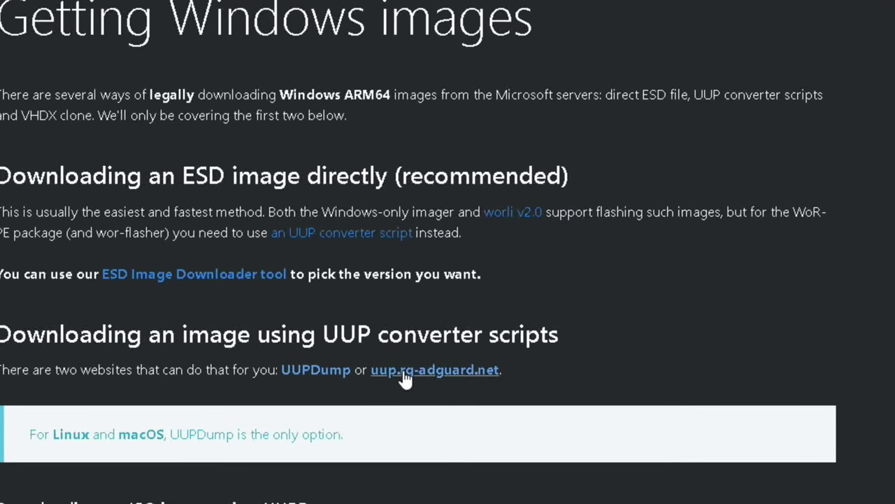
On uup.rg-adguard.net pick Windows 11 22H2 arm64, en-gb, Professional, and the OneClick ISO compiler.
click(404, 376)
click(252, 147)
click(162, 178)
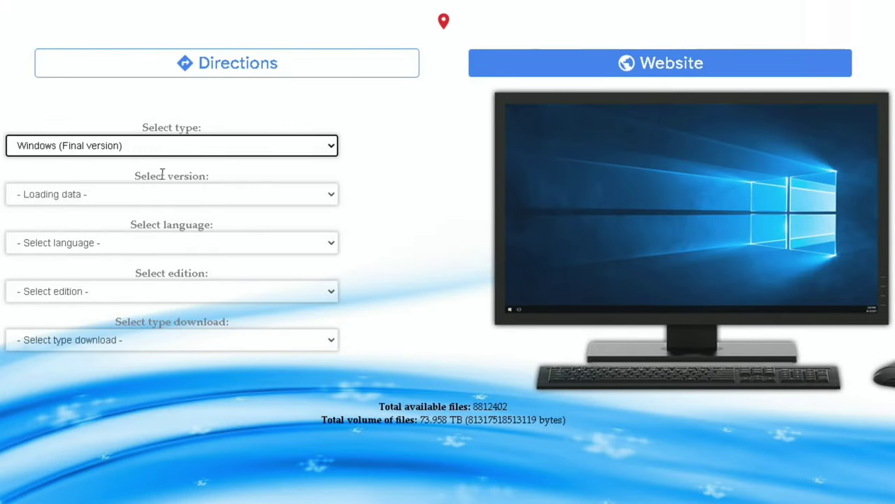
click(135, 197)
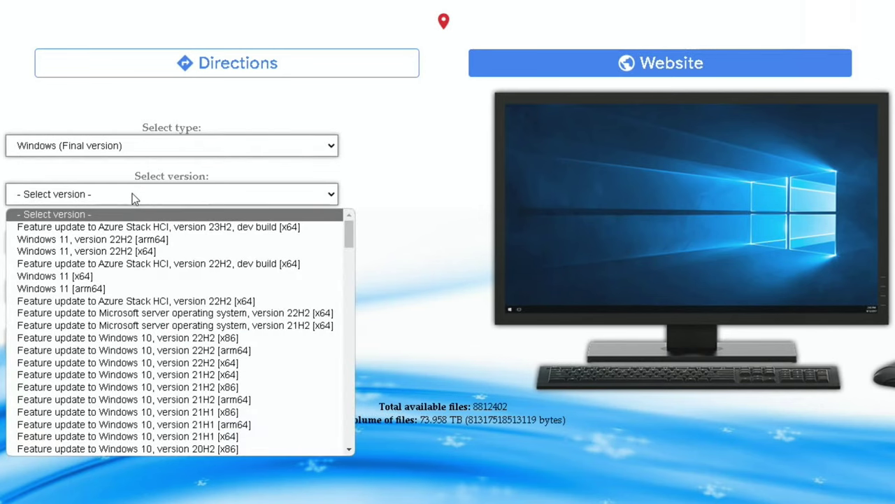
click(126, 240)
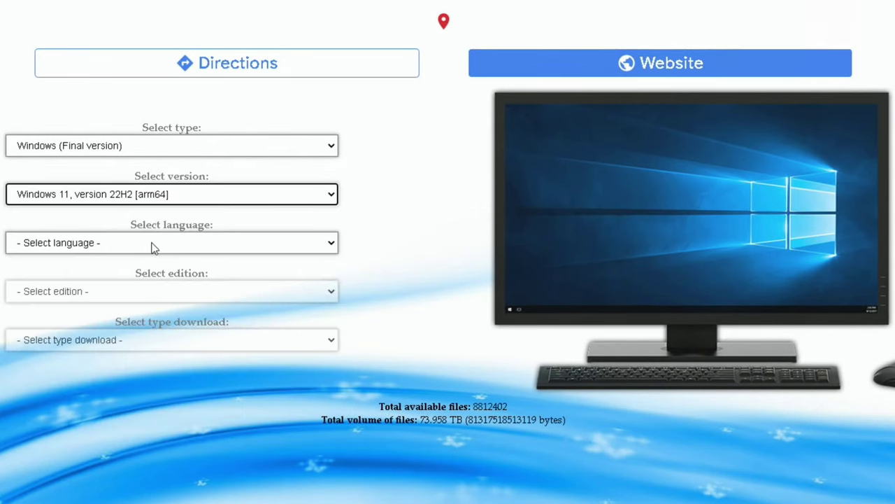
click(153, 247)
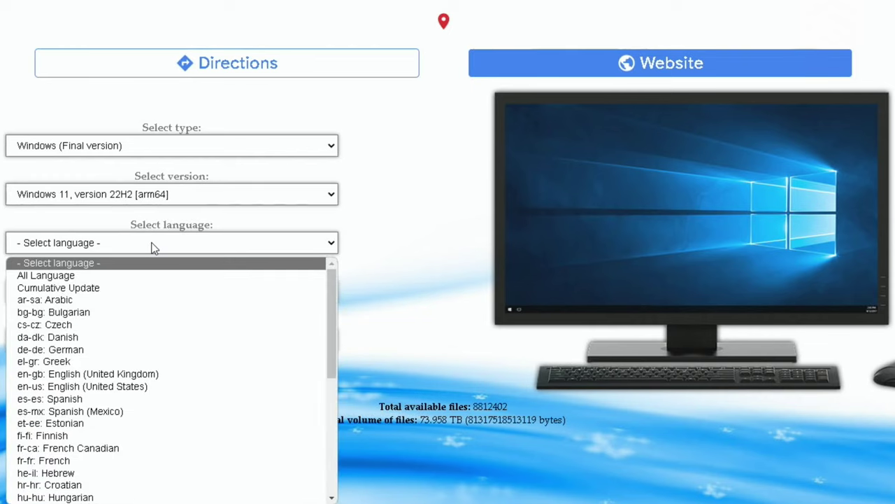
click(114, 375)
click(117, 293)
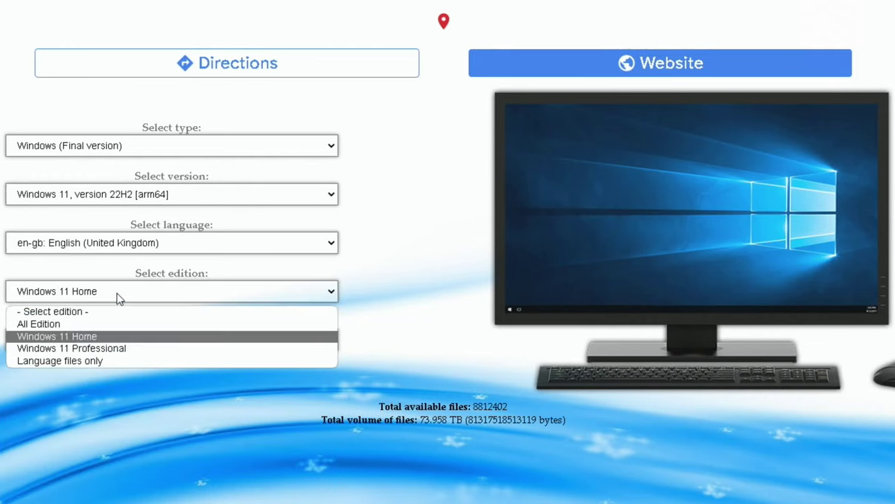
click(102, 346)
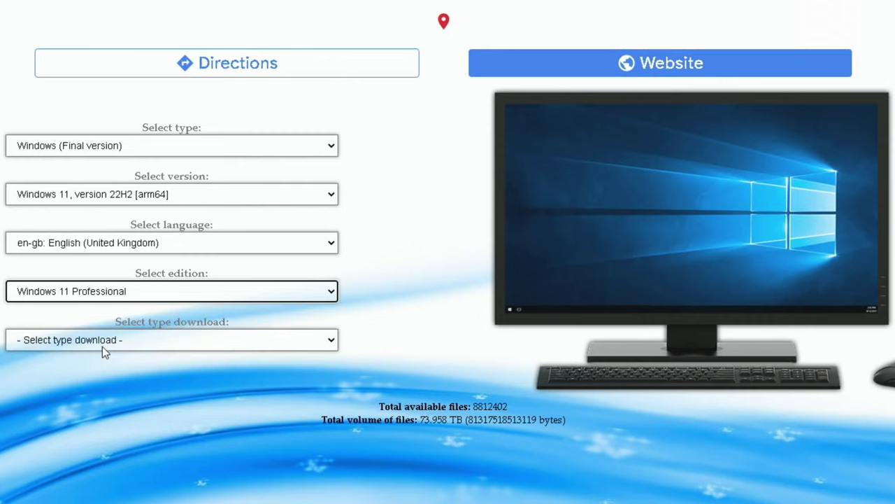
click(119, 342)
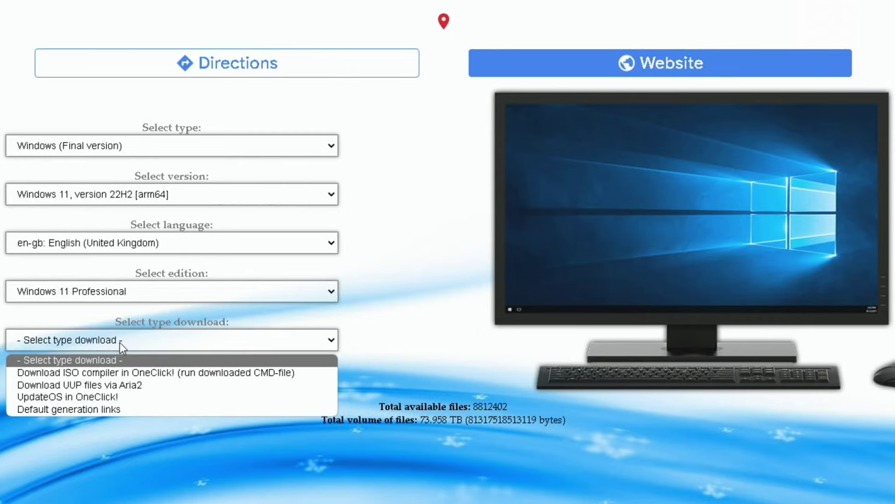
click(109, 372)
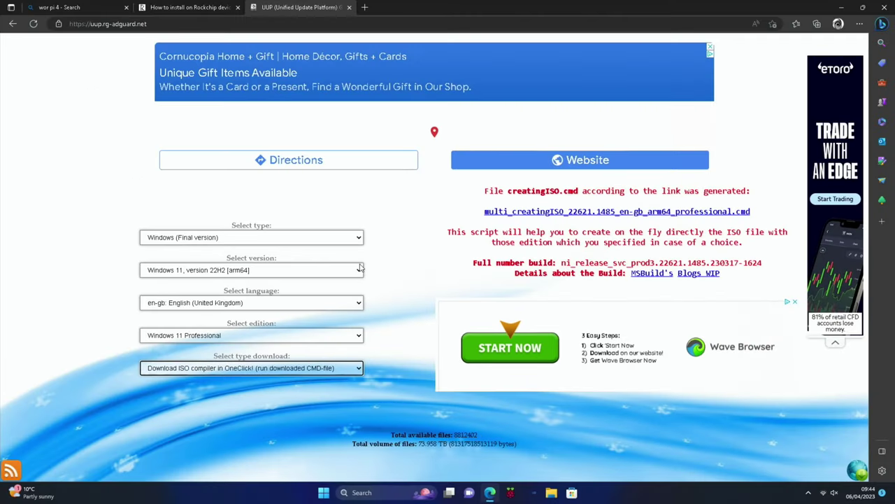
Save the multi_creatingISO_22621.1485_en-gb_arm64_professional.cmd script into the worpi5 folder.
click(502, 214)
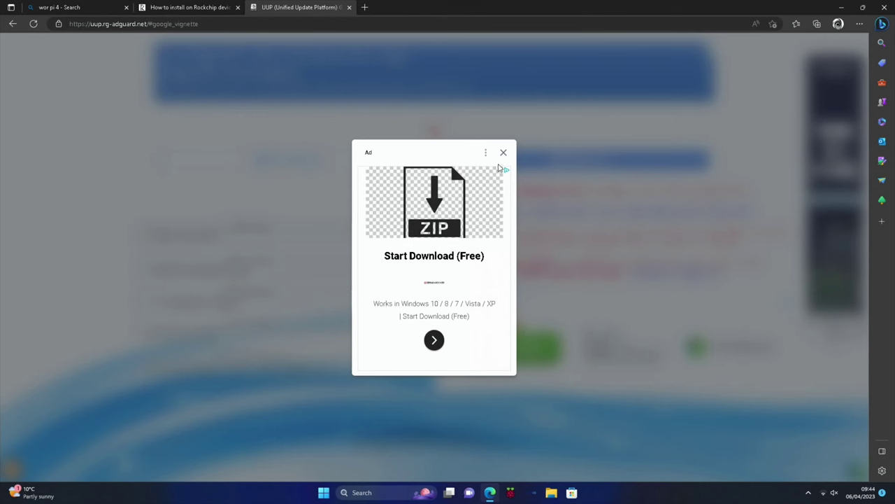
click(504, 153)
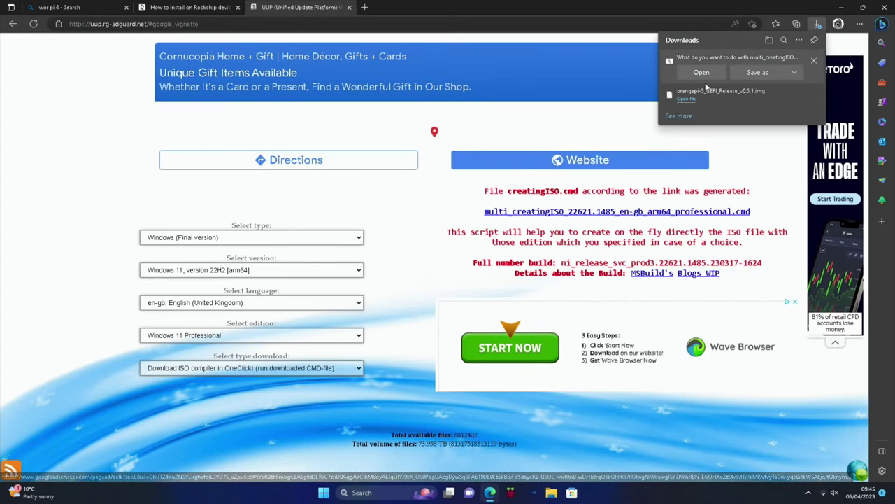
click(755, 74)
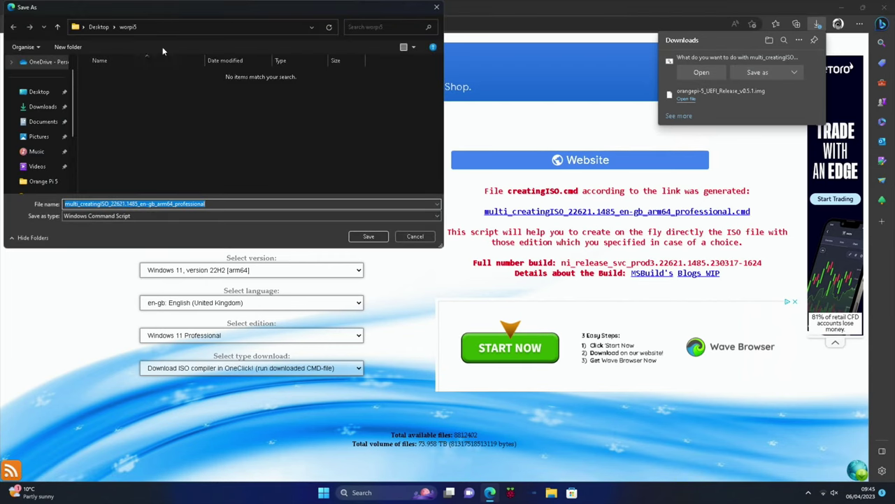
click(368, 236)
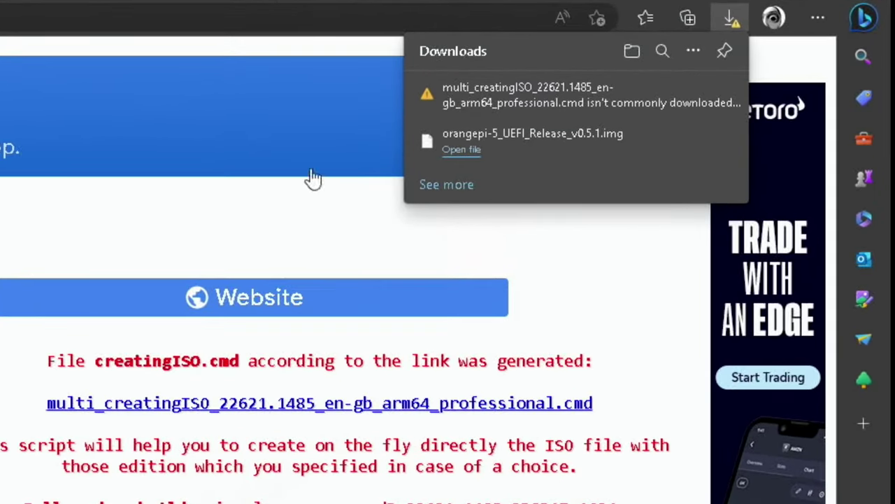
Keep the flagged script despite the SmartScreen warning.
mouse_move(669, 70)
click(709, 100)
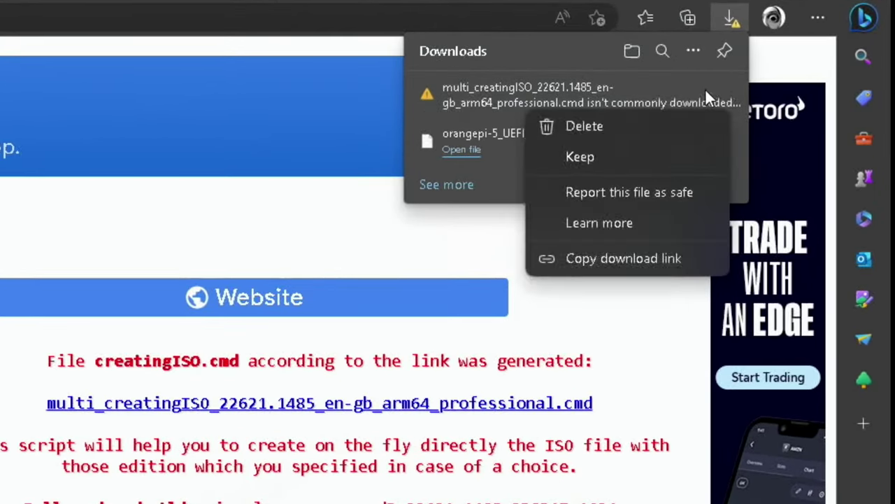
click(600, 155)
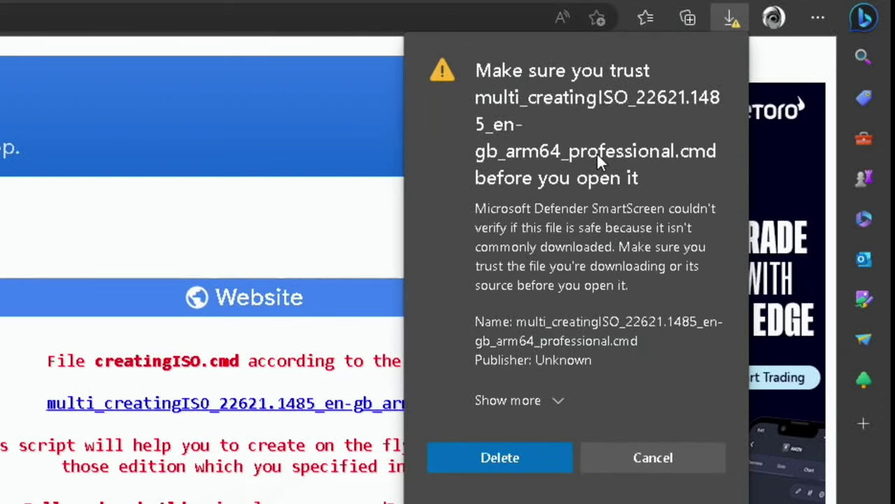
click(553, 401)
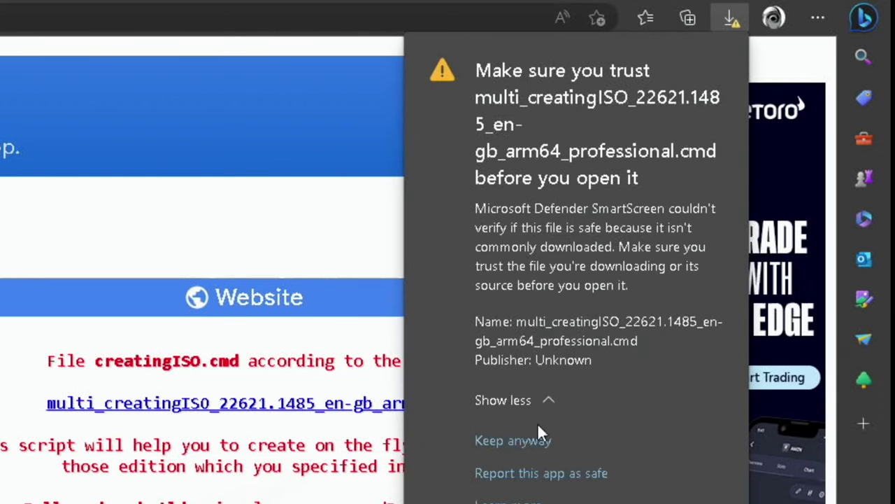
click(517, 441)
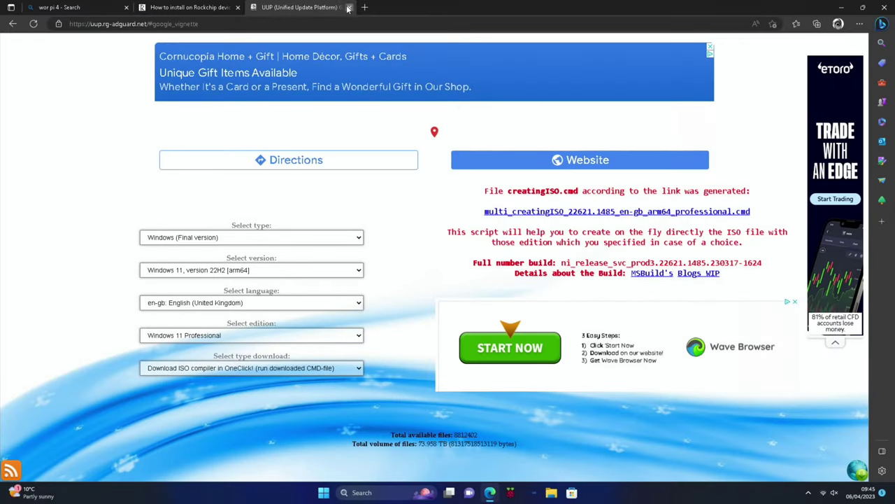
Save the WoR imager v2.3.1 zip from the Downloads page into worpi5, then minimise Edge.
click(210, 8)
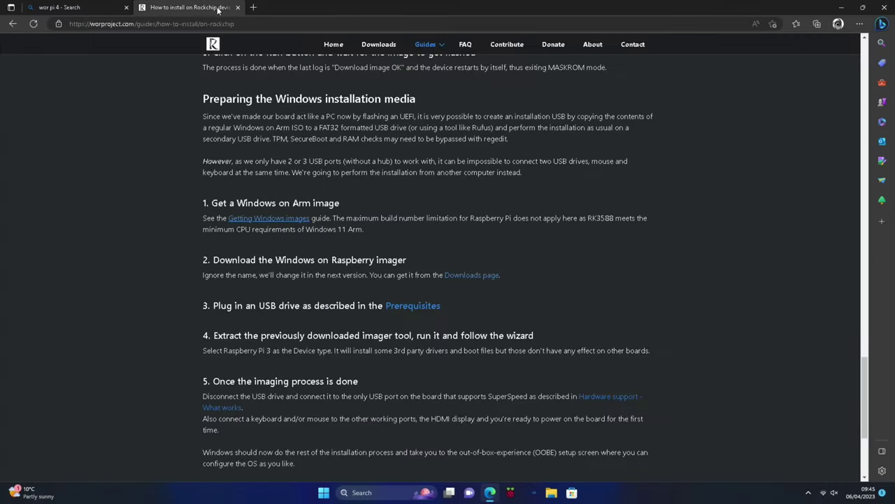
click(371, 45)
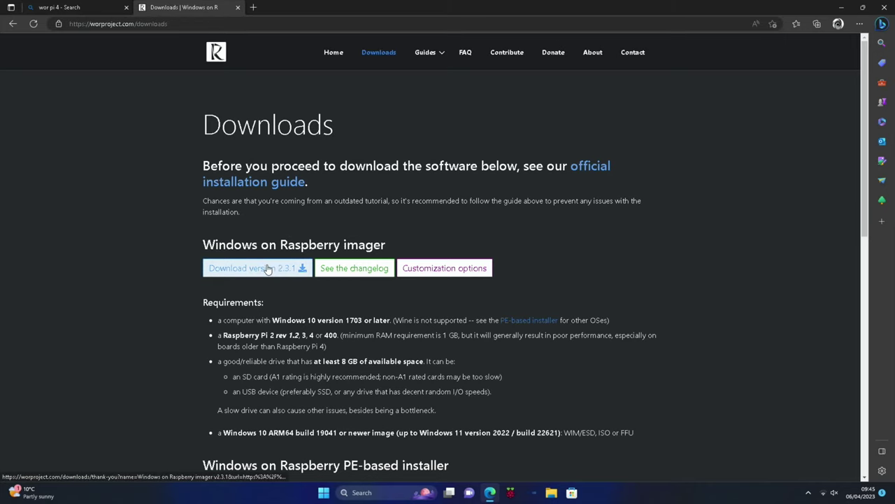
click(268, 269)
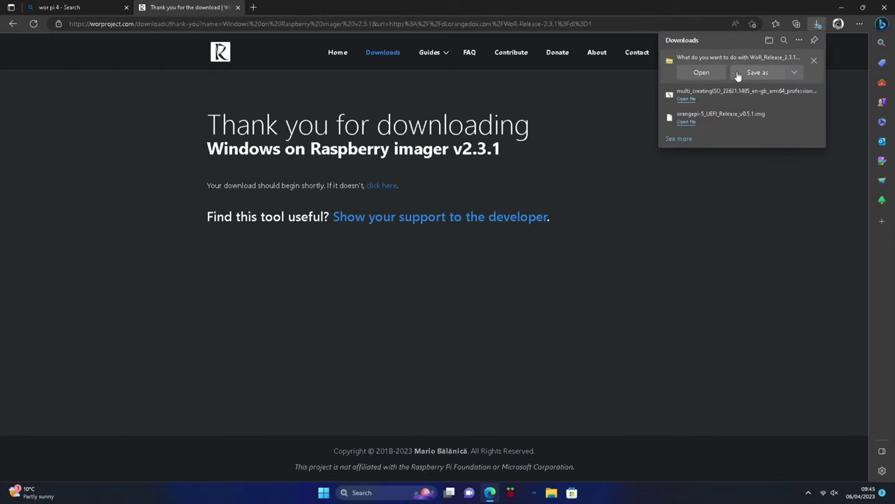
click(738, 73)
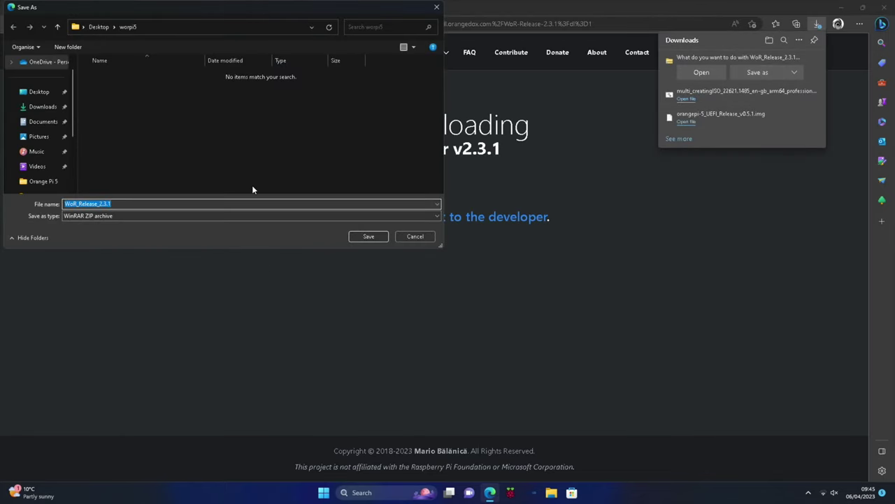
click(36, 92)
click(105, 177)
double_click(103, 177)
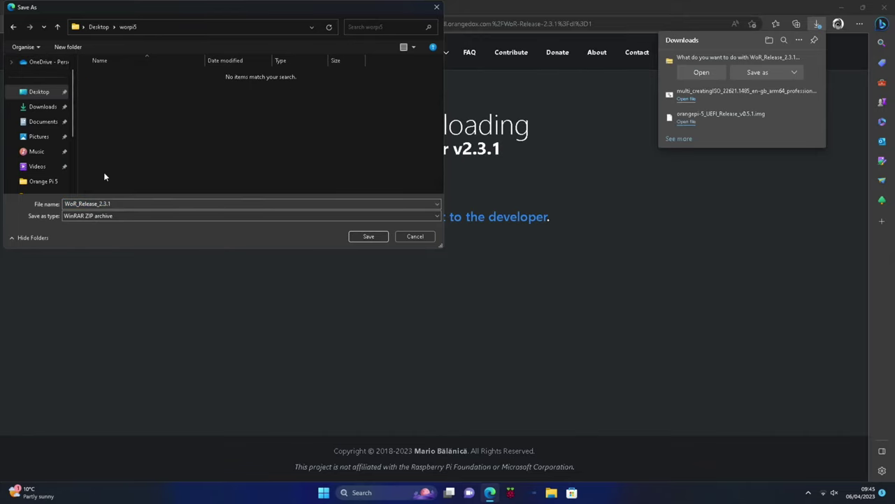
click(367, 237)
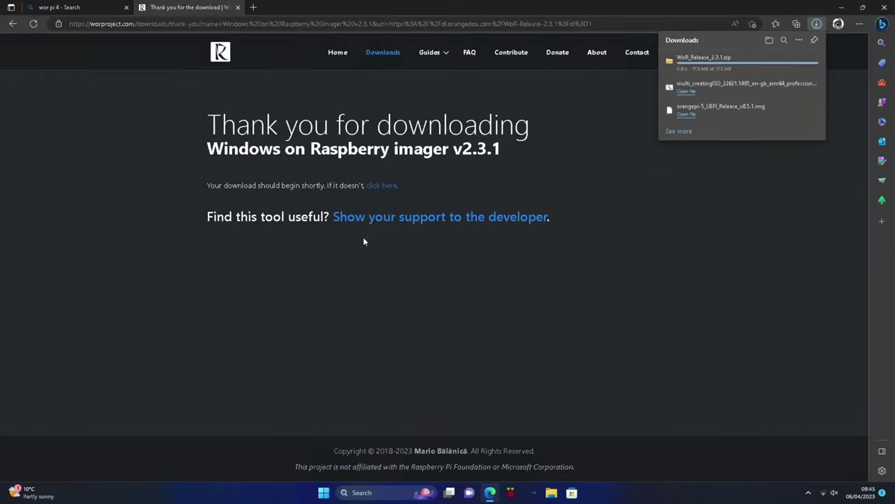
click(843, 7)
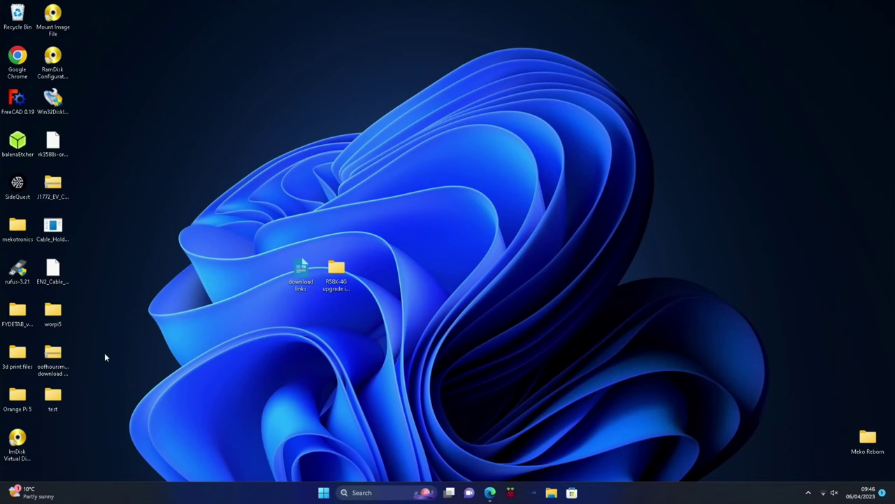
Extract WoR_Release_2.3.1.zip into a WoR_Release_2.3.1 folder inside worpi5.
double_click(52, 313)
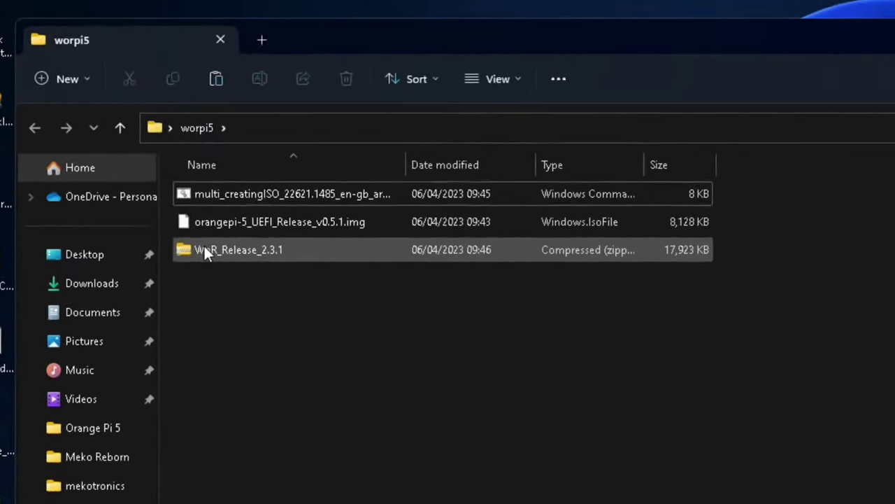
right_click(204, 249)
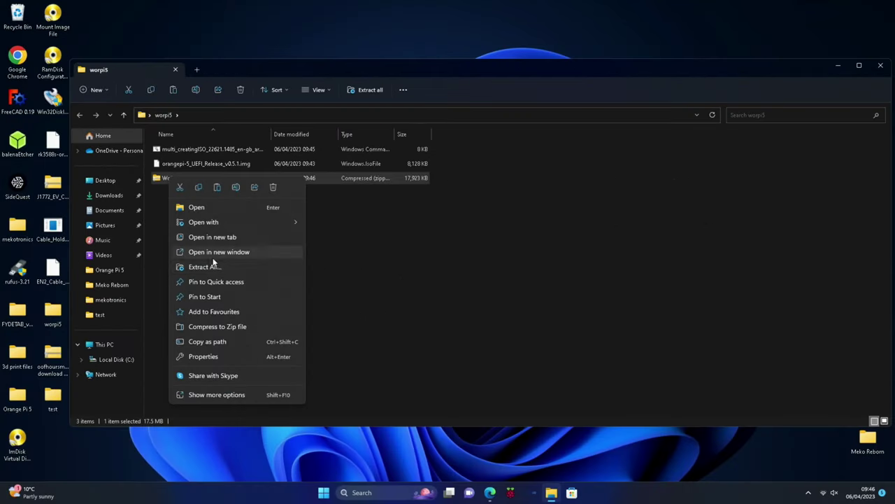
click(204, 267)
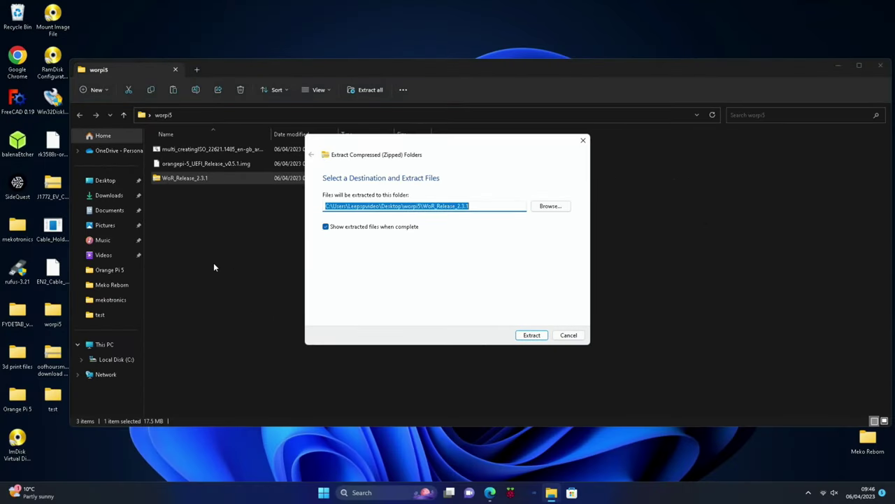
click(526, 337)
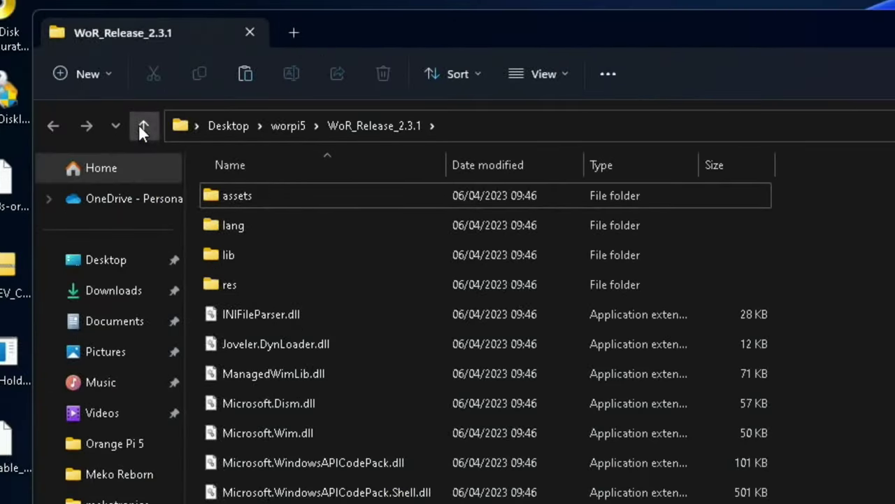
Delete the leftover WoR_Release_2.3.1 zip from worpi5.
click(122, 116)
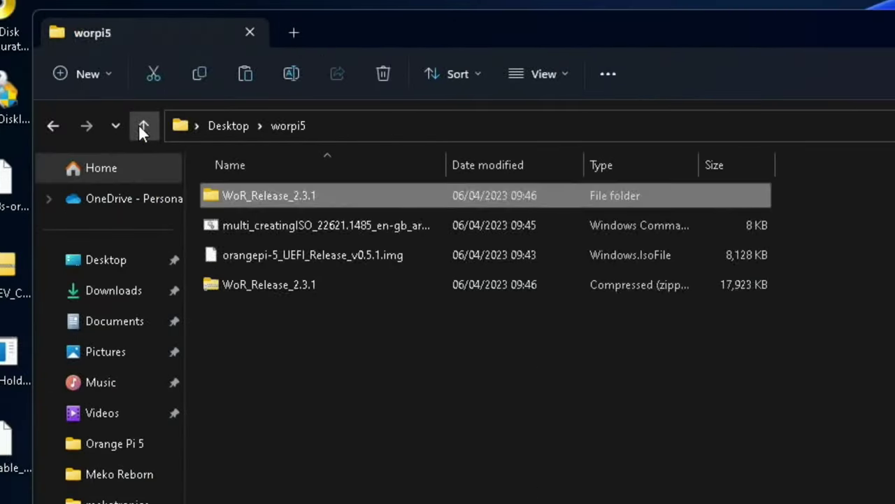
right_click(247, 275)
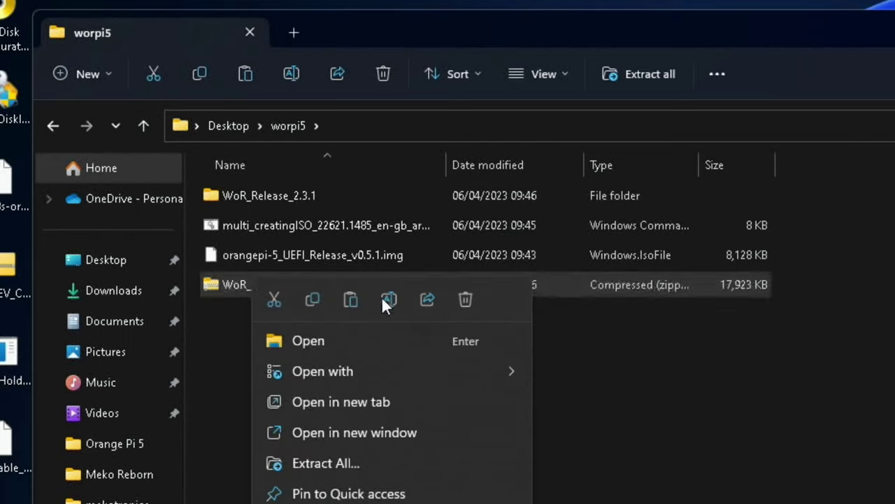
click(466, 300)
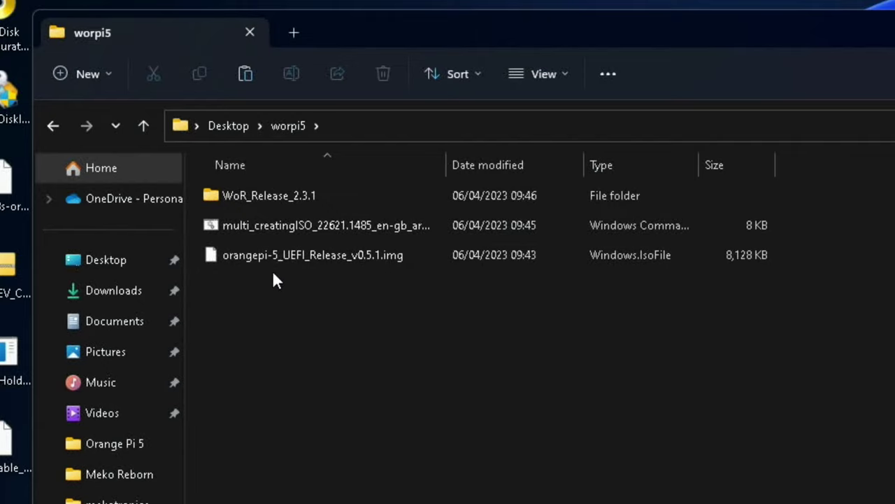
Run the ISO script as administrator with cumulative updates integration switched off via 'u'.
right_click(254, 228)
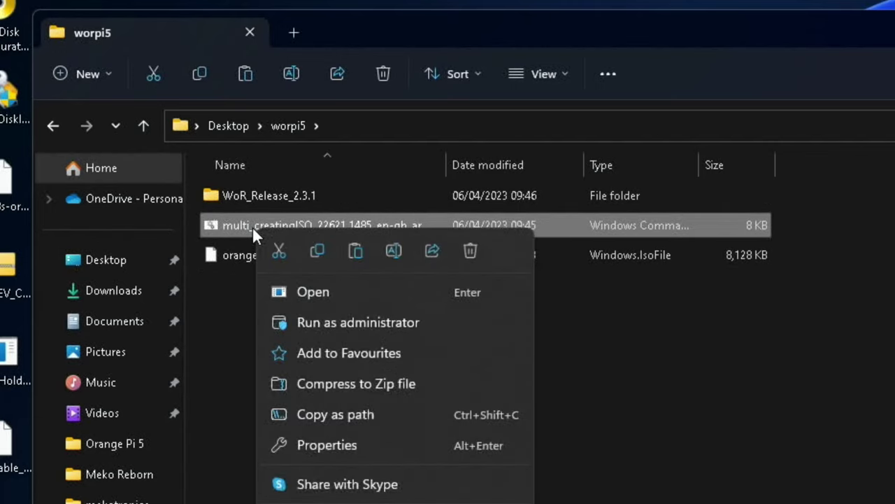
click(324, 320)
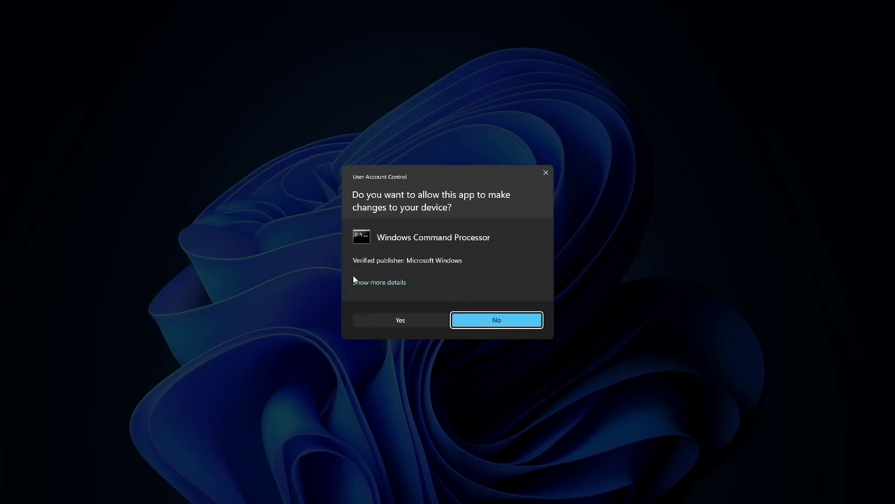
click(387, 319)
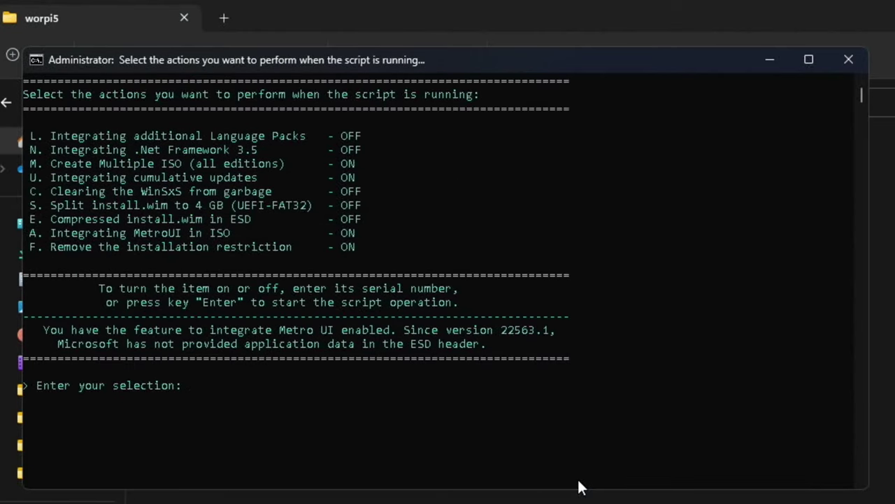
text(u)
key(Return)
key(Return)
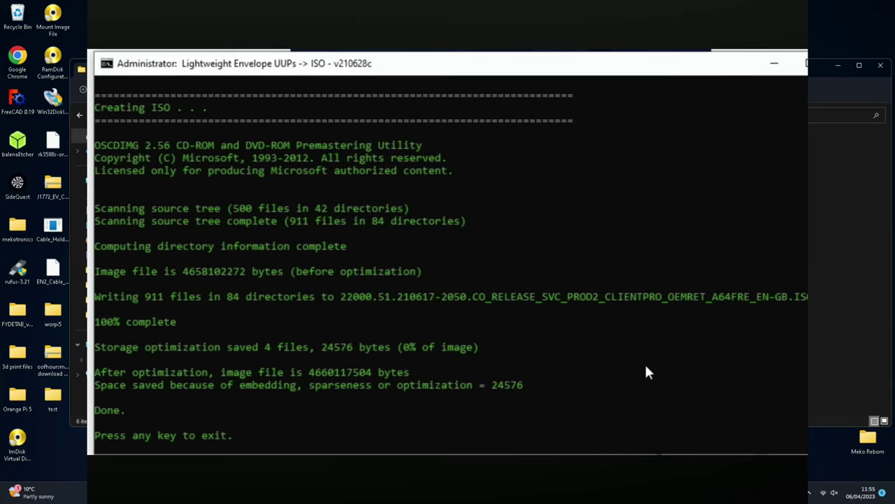
Close the finished console and run WoR.exe as administrator past SmartScreen and UAC.
key(Return)
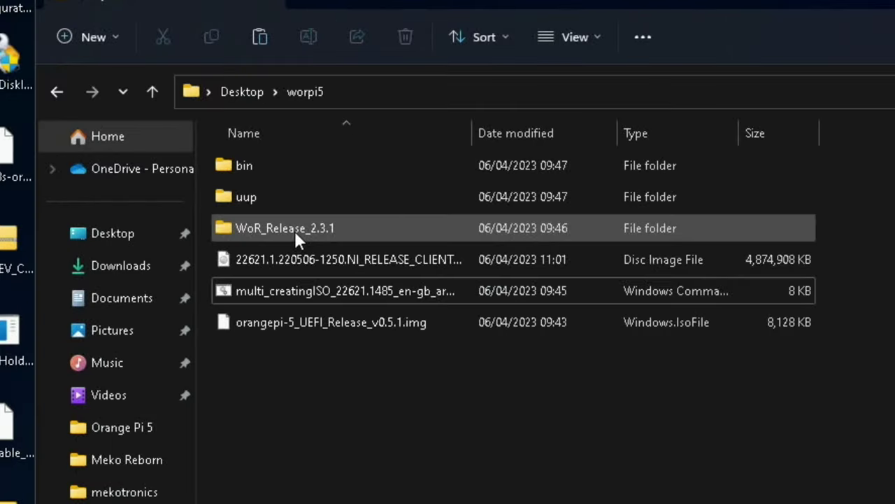
double_click(189, 180)
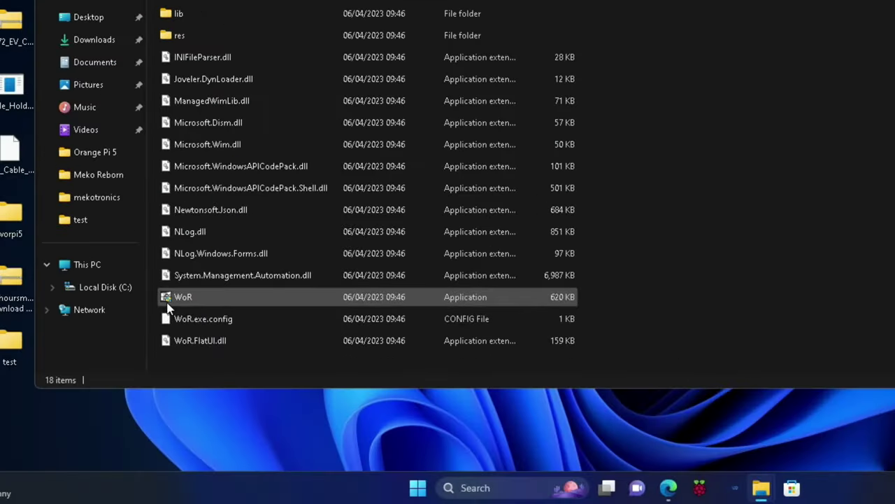
right_click(167, 299)
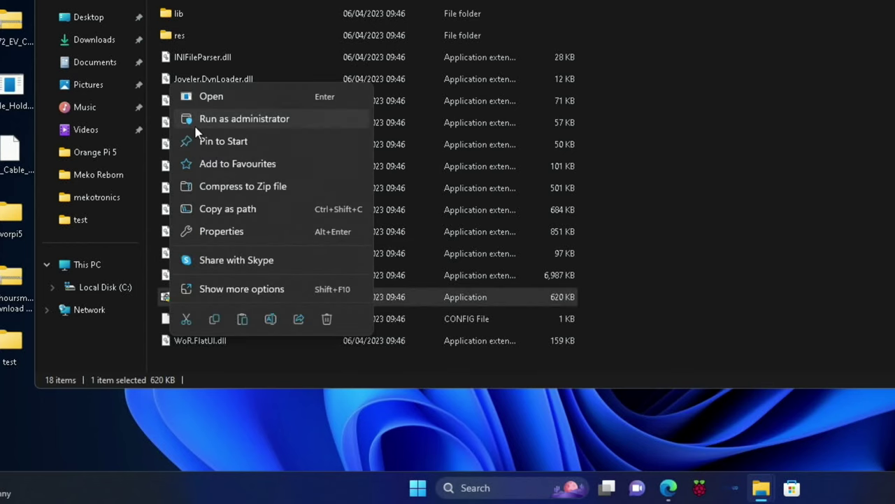
click(201, 120)
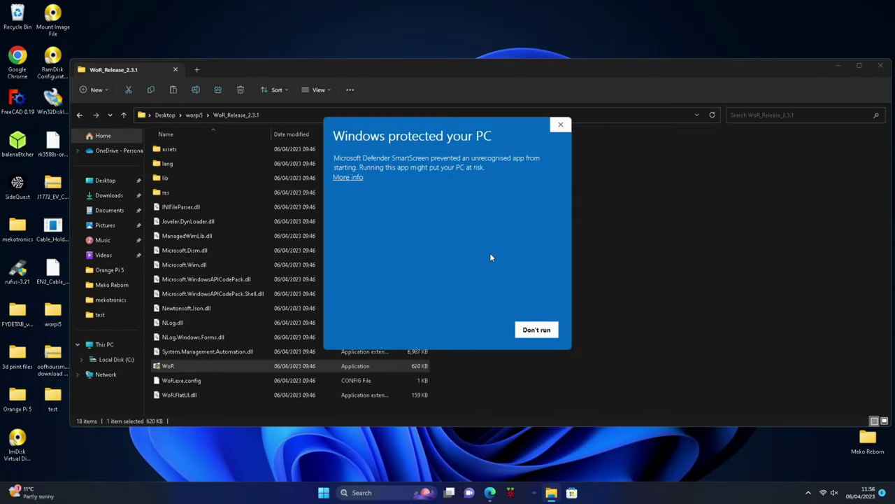
click(347, 178)
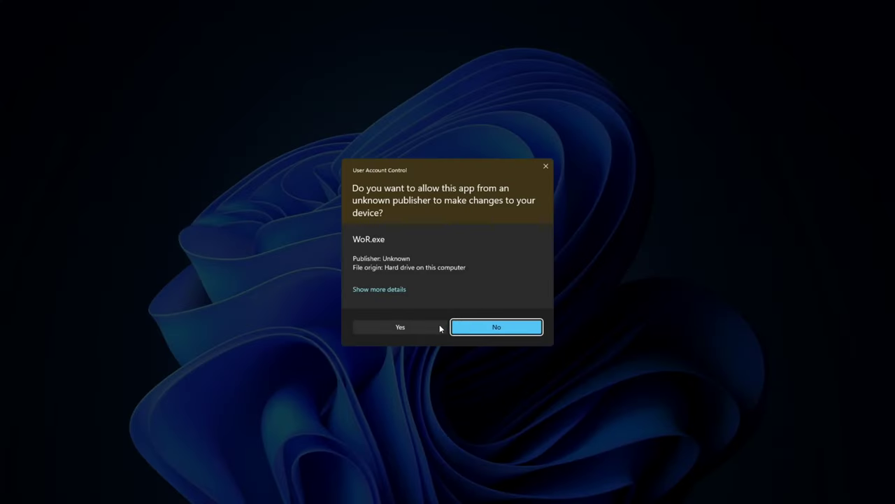
click(428, 326)
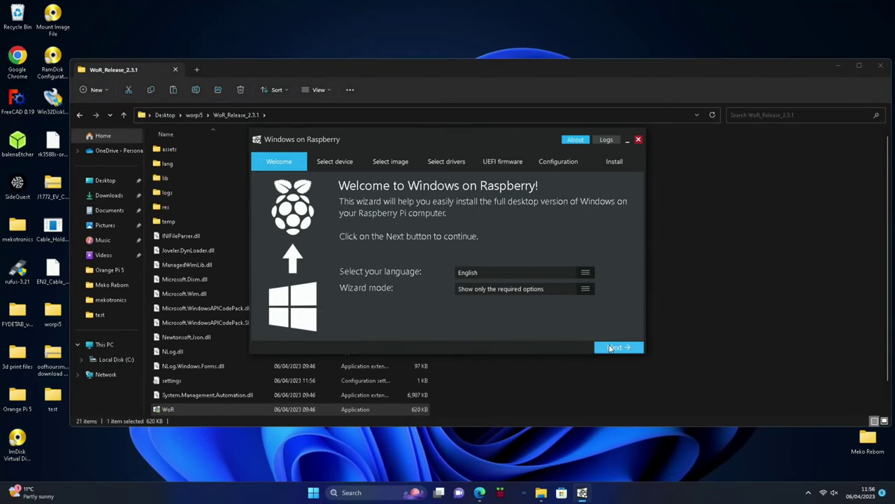
Set the device type to Raspberry Pi 2/3 and the storage to the 476 GB ORICO drive.
click(610, 348)
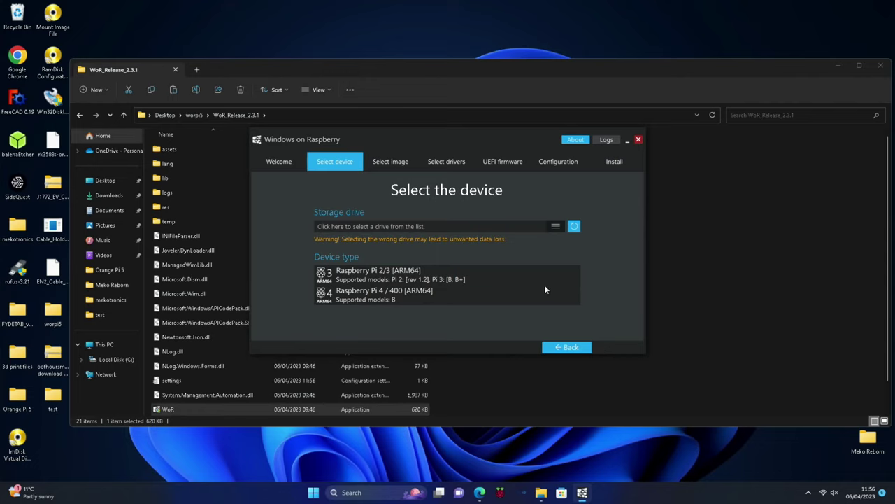
click(384, 273)
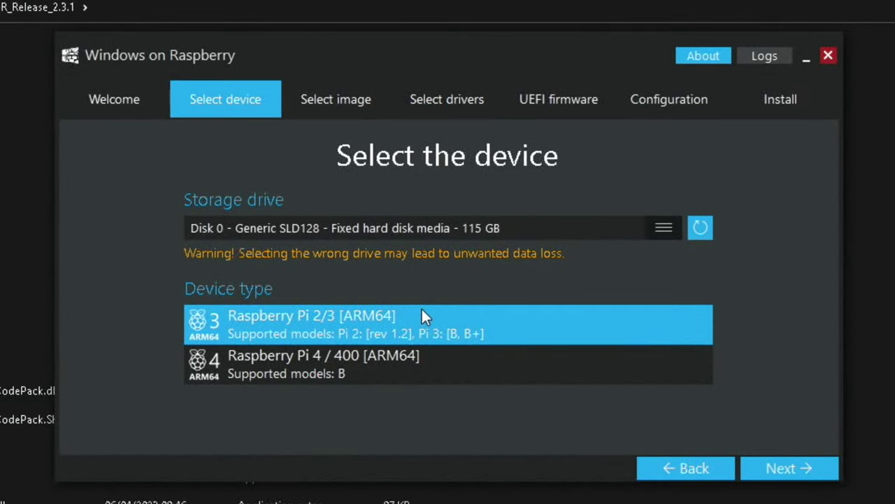
click(664, 227)
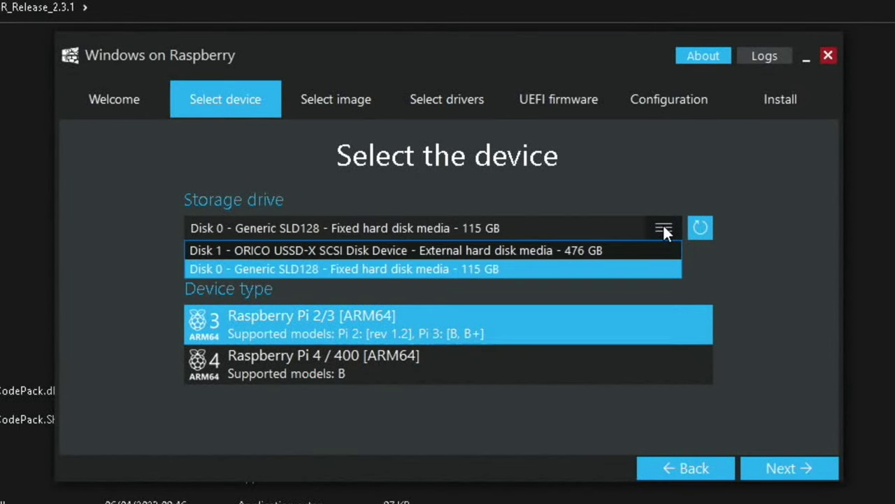
click(568, 250)
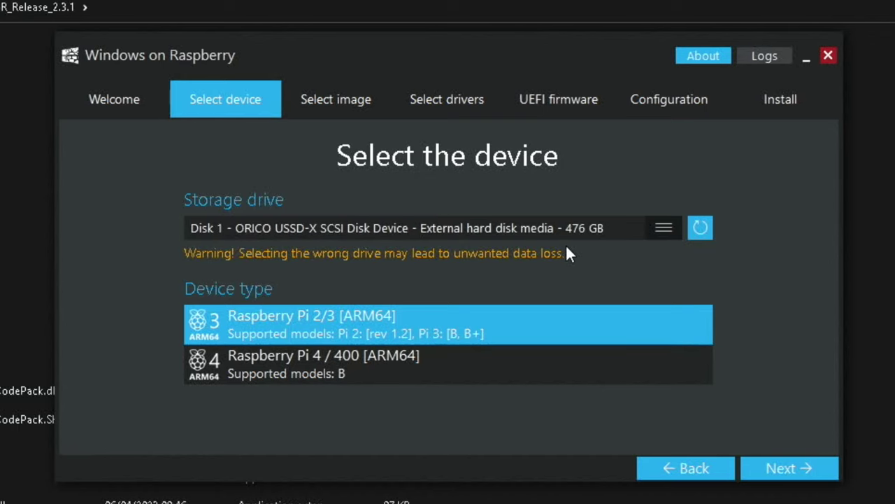
Keep the Windows 11 Pro 22621.1 image and accept the TrueTask USB and Microchip driver licences.
click(767, 462)
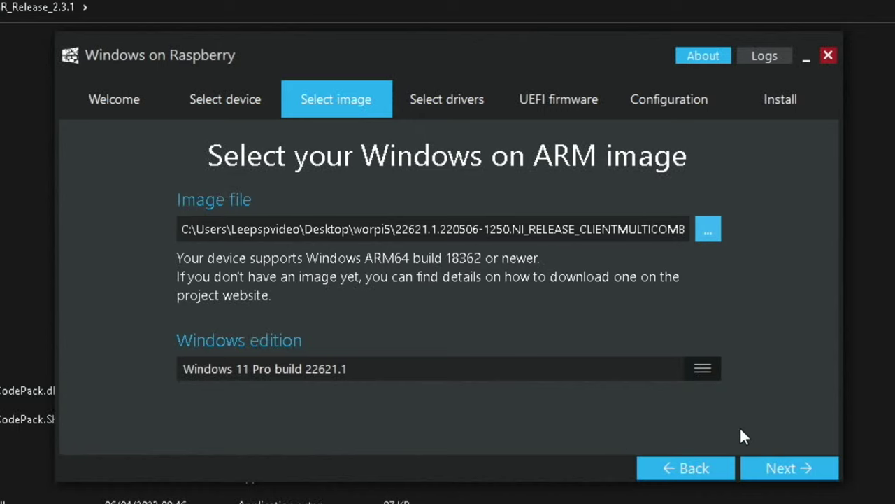
click(777, 461)
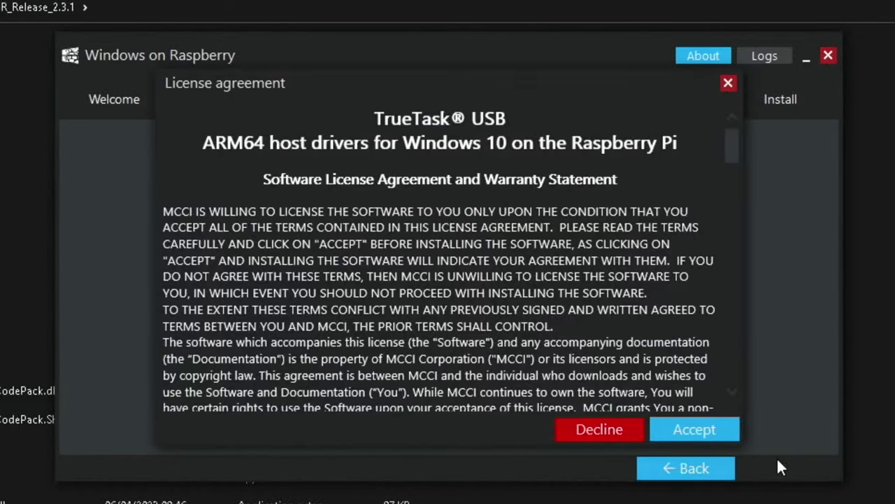
click(717, 431)
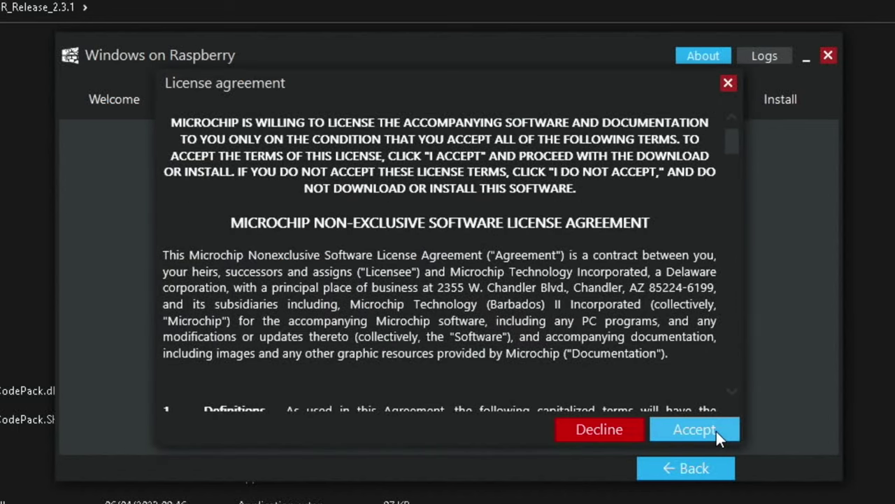
click(717, 431)
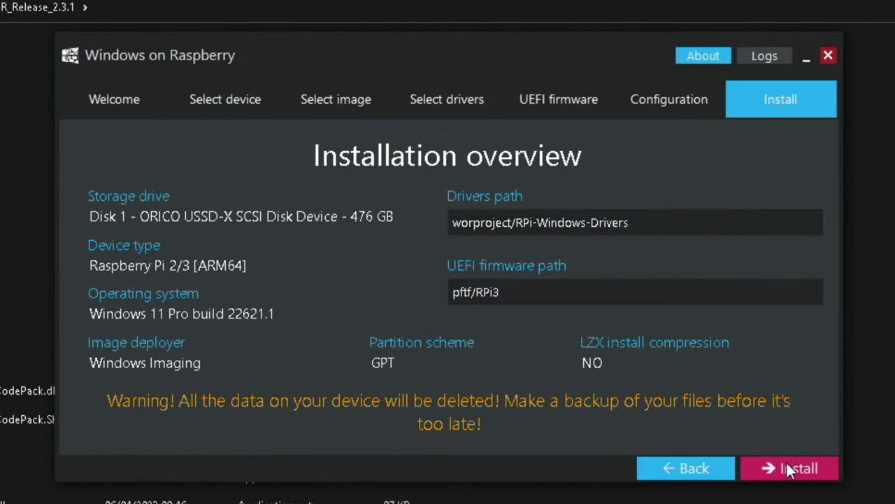
Install Windows 11 Pro onto the ORICO drive and close the finished installer.
click(788, 464)
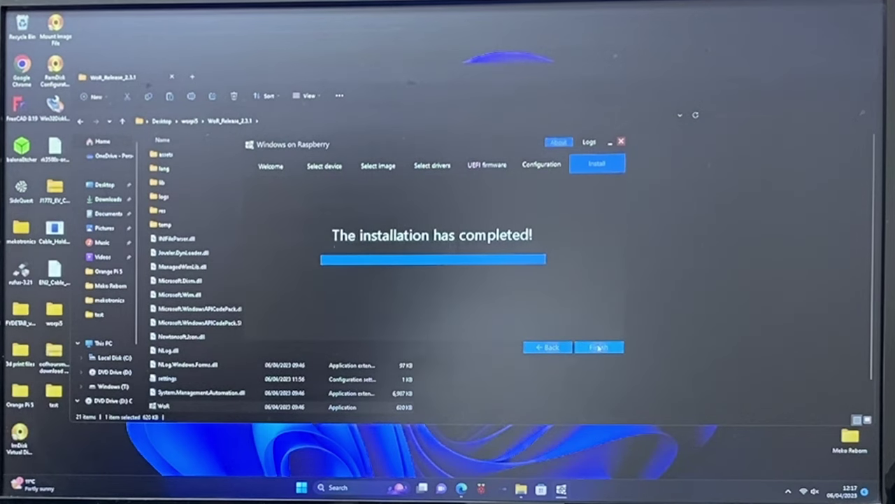
click(598, 348)
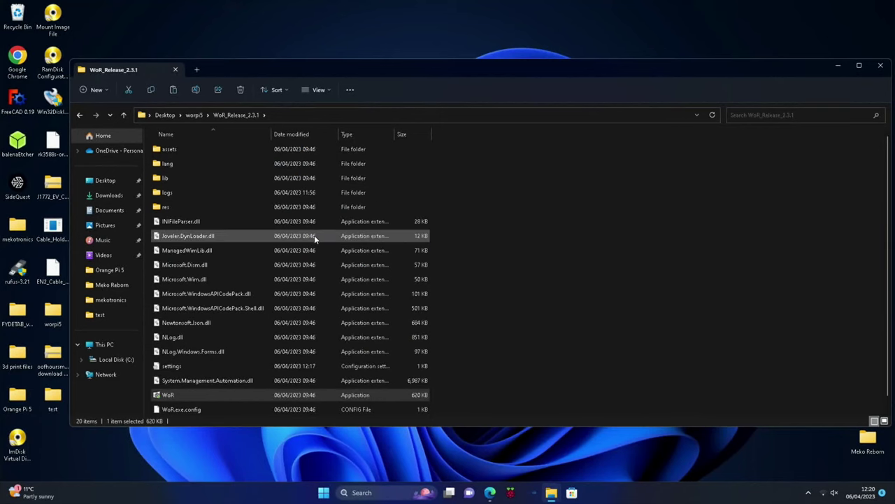
Launch Raspberry Pi Imager with admin rights and choose to use a custom OS image.
click(510, 493)
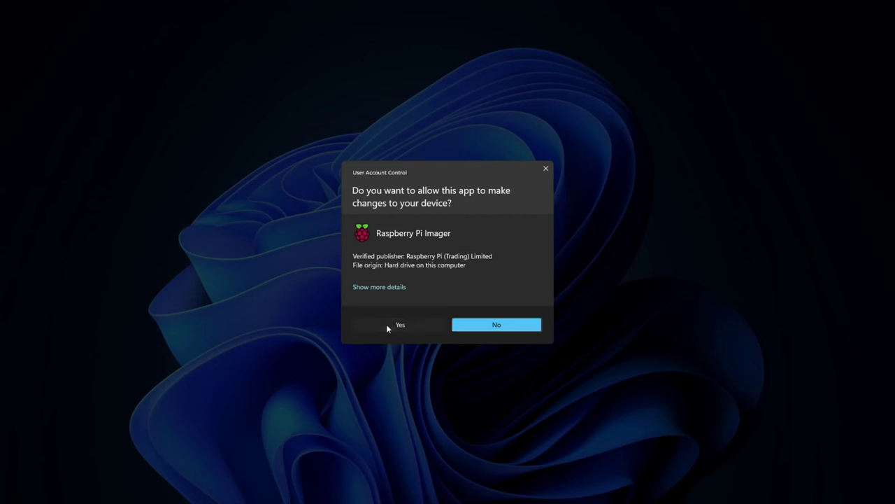
click(386, 324)
click(428, 321)
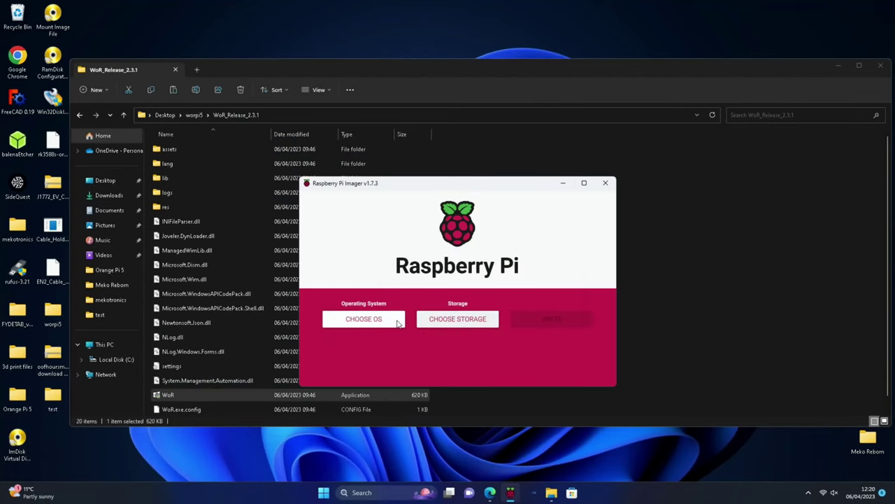
click(376, 319)
scroll(376, 320, down, 5)
click(363, 356)
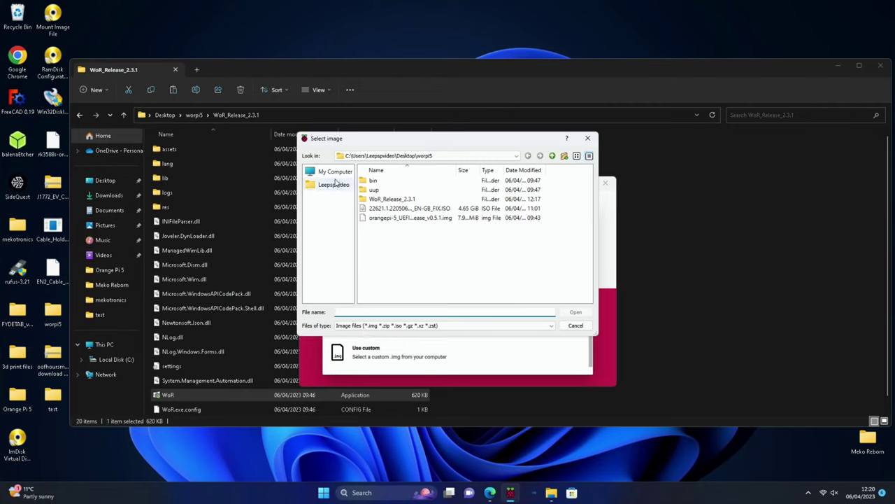
Load orangepi-5_UEFI_Release_v0.5.1.img from the Desktop's worpi5 folder as the OS.
click(333, 174)
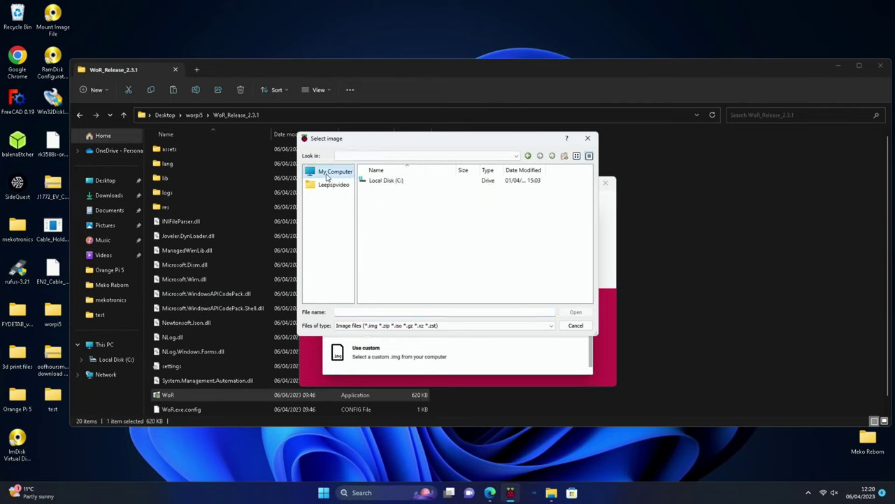
double_click(365, 181)
double_click(371, 228)
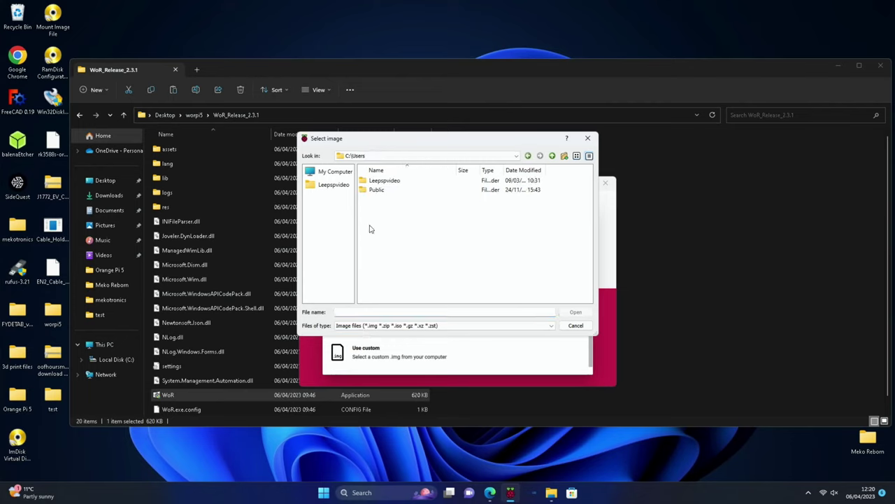
double_click(363, 181)
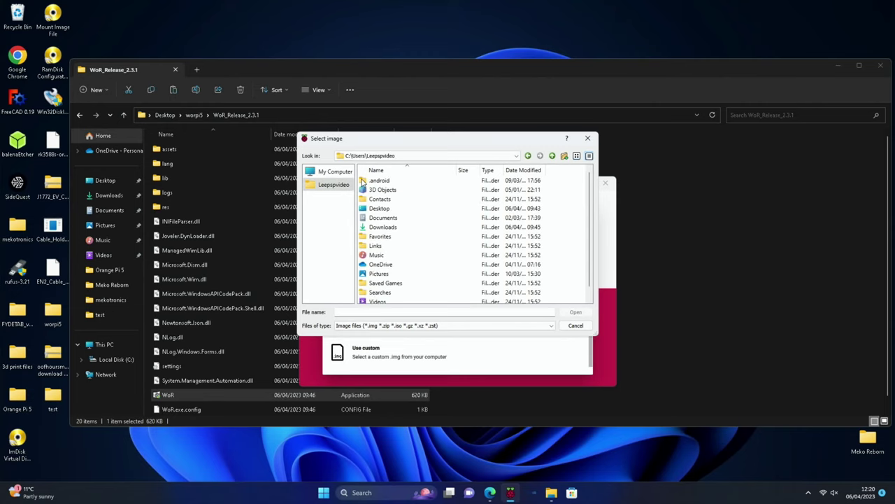
double_click(376, 208)
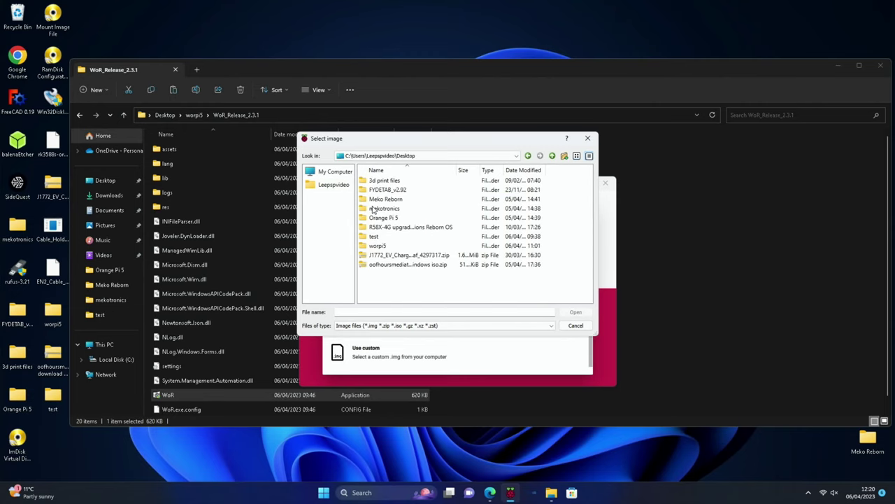
double_click(391, 248)
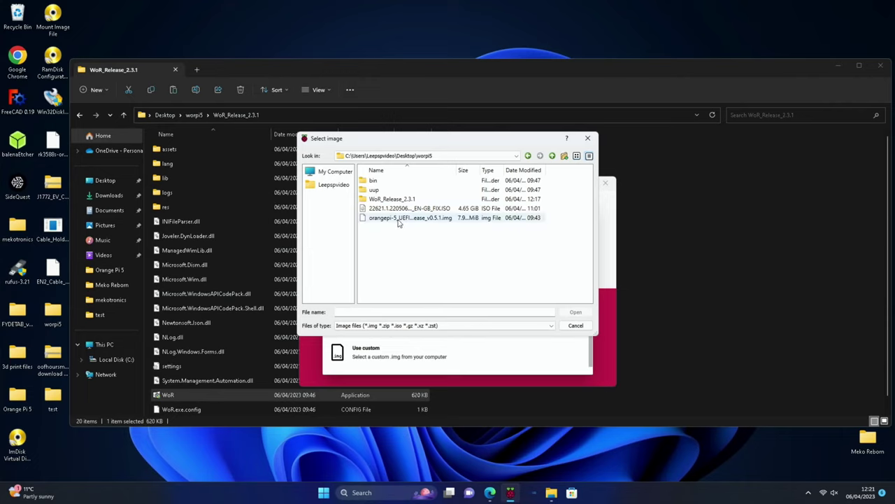
click(426, 221)
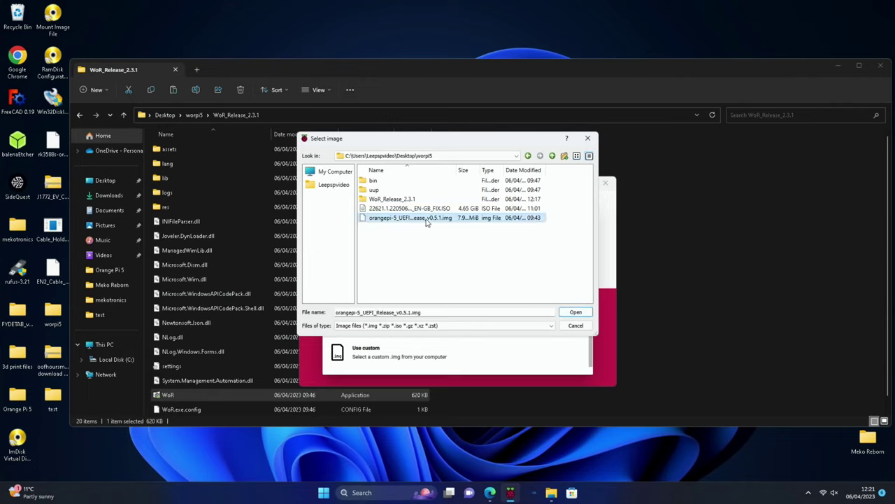
click(570, 313)
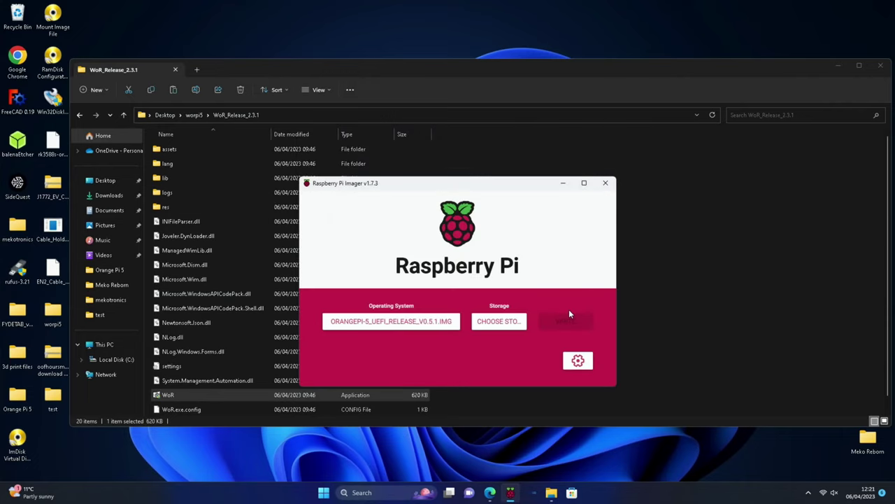
Write the image to the 2.0 GB SD card, confirming the erase, then close the imager.
click(515, 320)
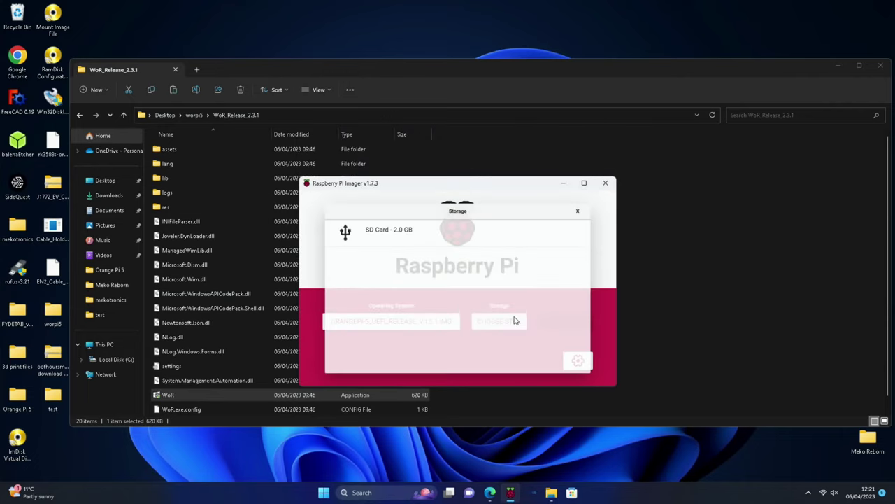
click(406, 239)
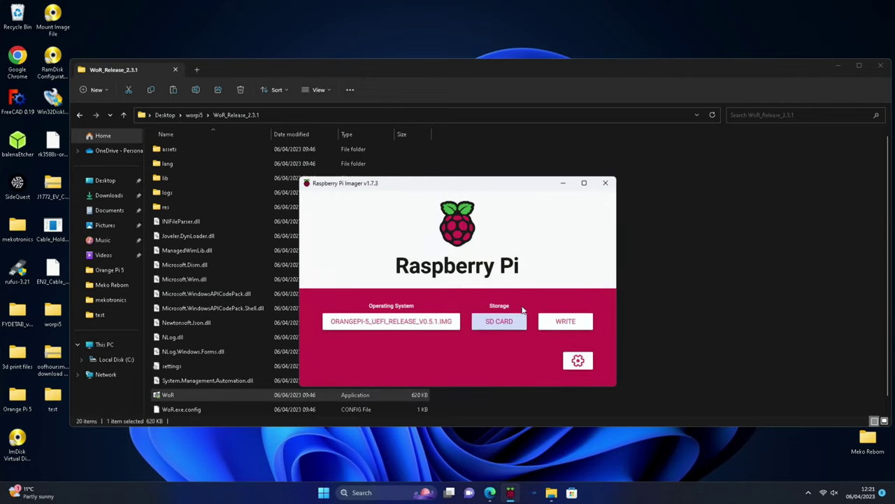
click(552, 323)
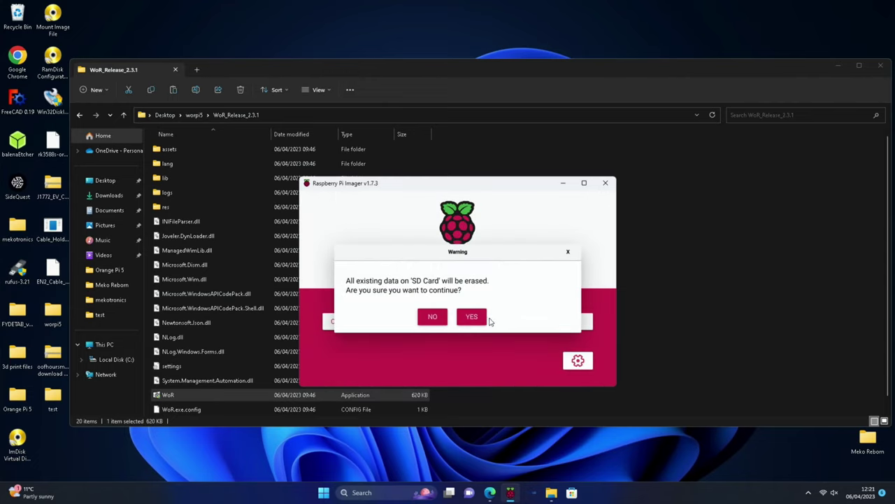
click(471, 317)
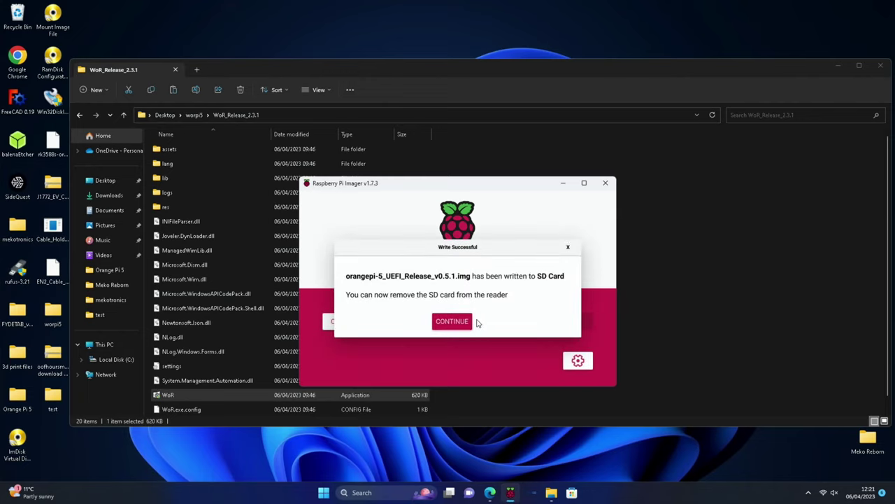
click(459, 323)
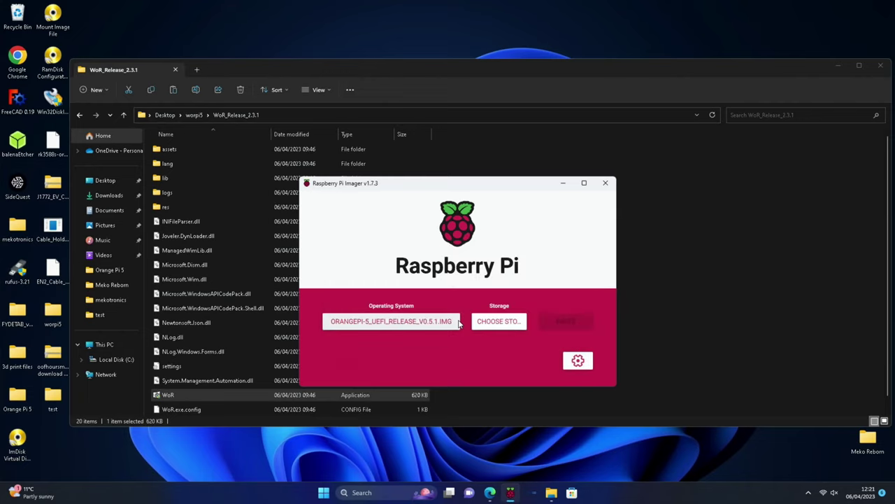
click(605, 183)
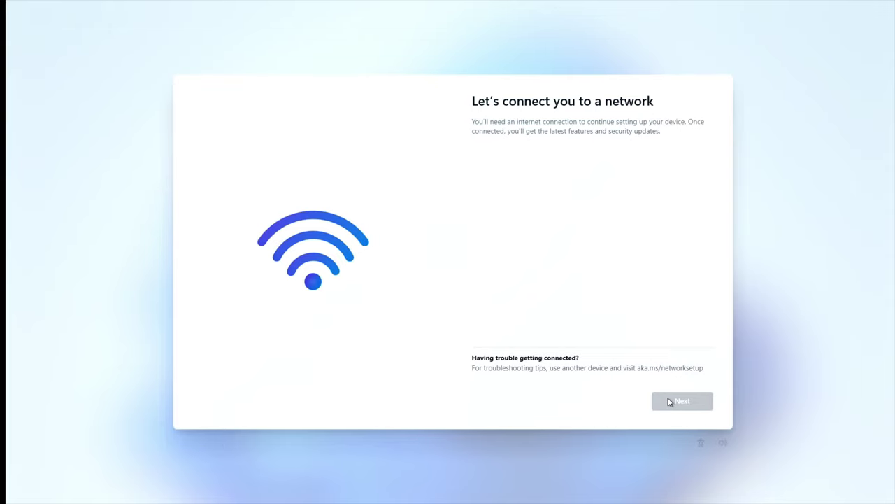
Open an administrator Command Prompt over setup with Shift+F10 and type oobe\bypassnro.
key(shift+F10)
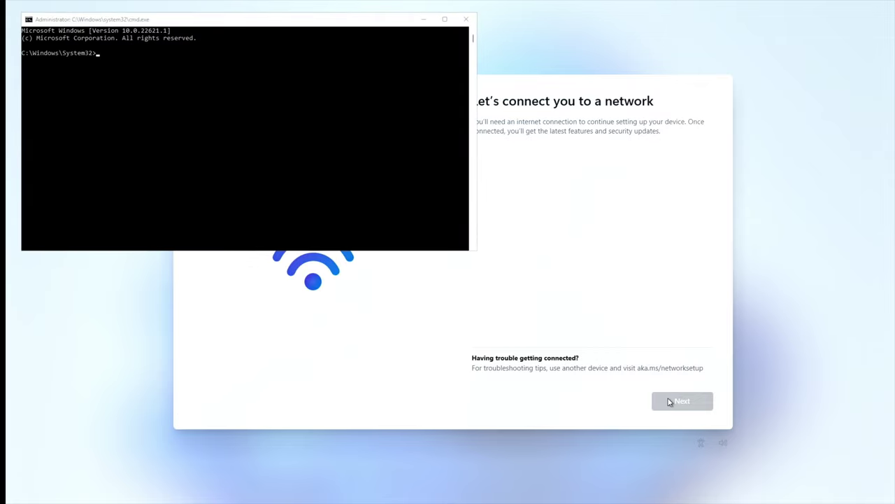
click(201, 95)
text(oobe\)
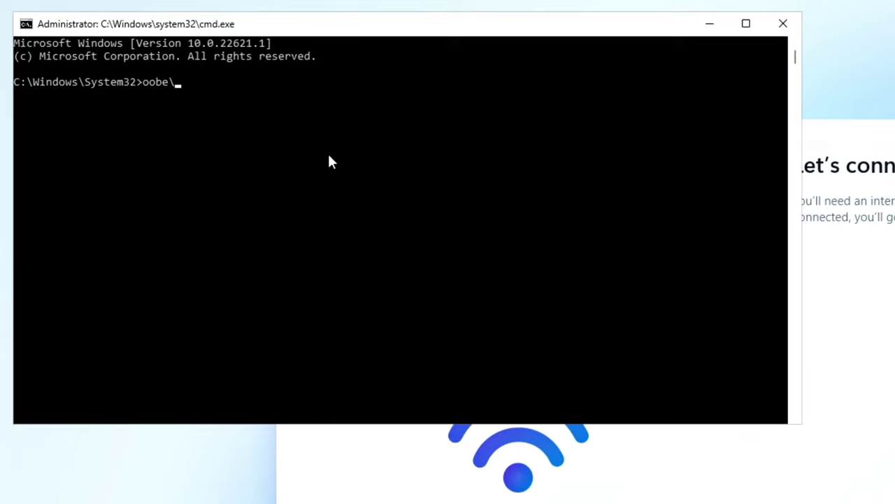
text(bypassnro)
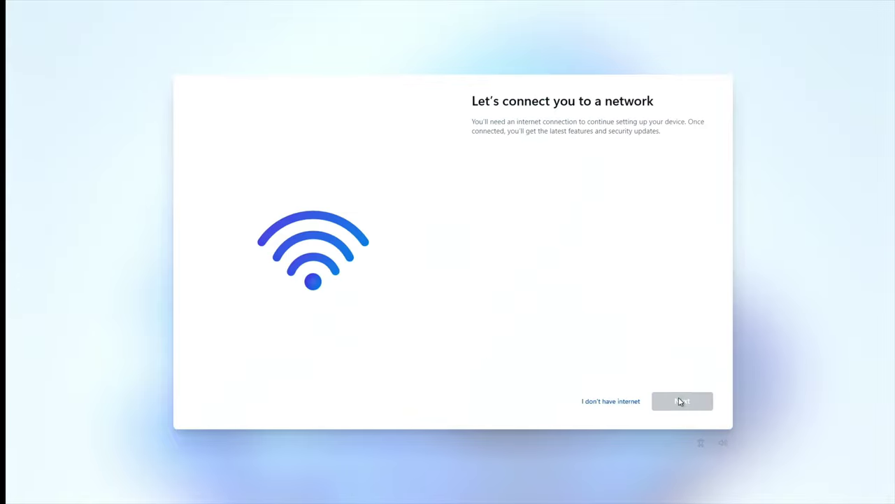
Choose 'I don't have internet', confirm the local account name, set security questions, and allow location.
click(610, 401)
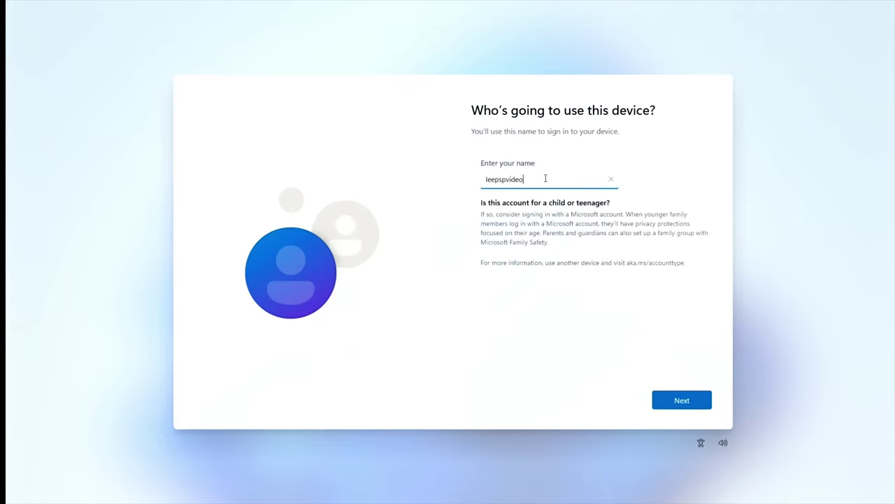
click(679, 397)
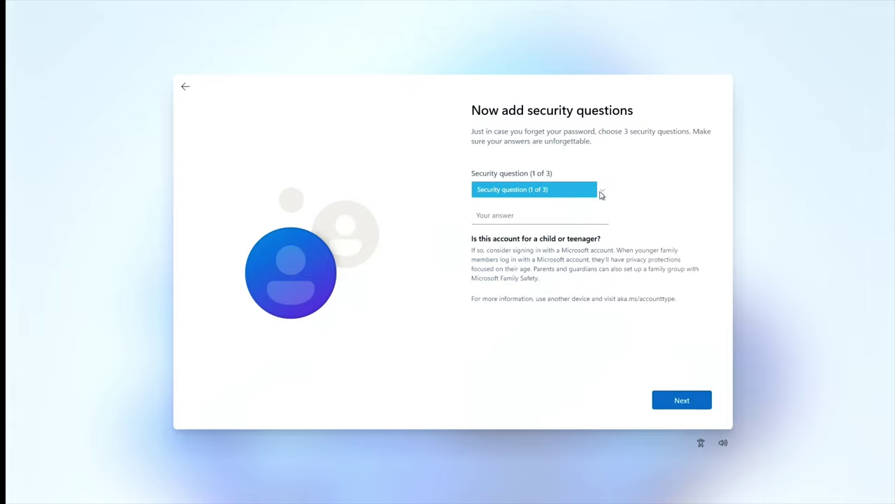
click(601, 190)
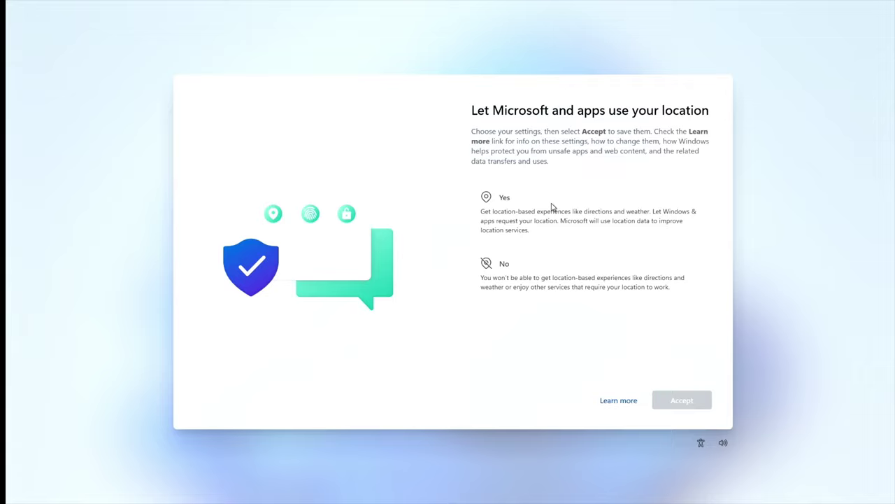
click(552, 207)
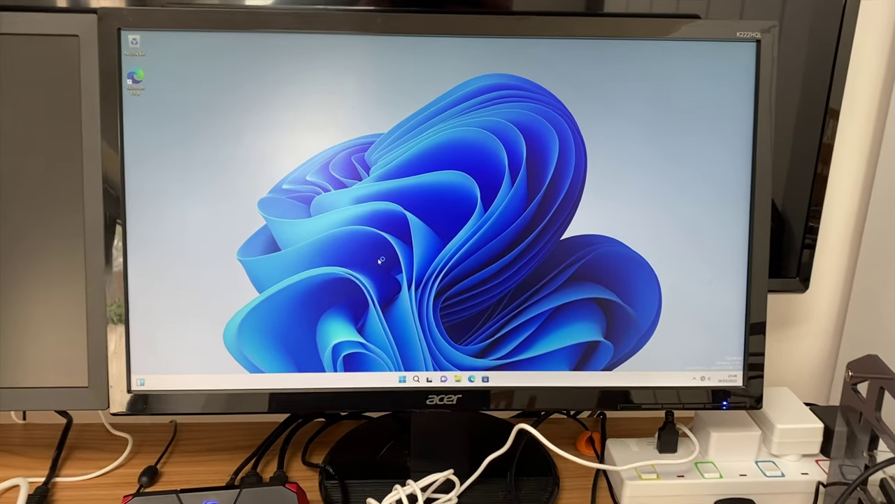
Open File Explorer on the 128gb (D:) drive showing its ps2 folder.
key(super)
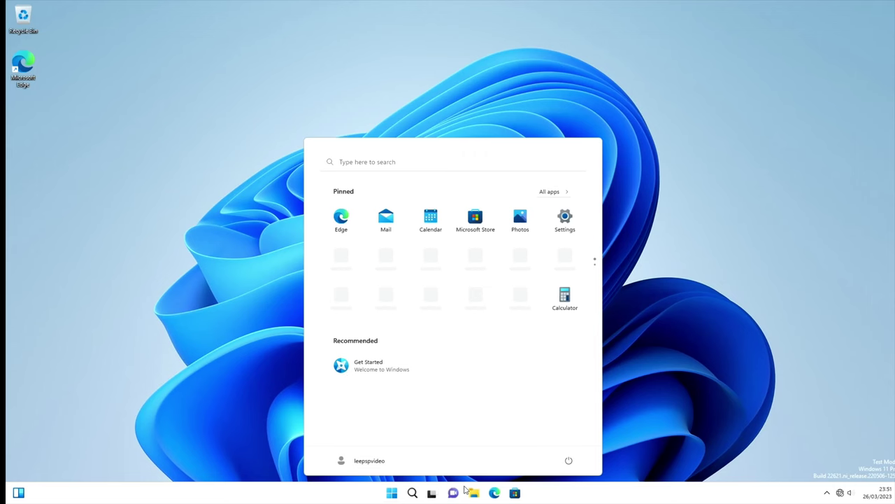
click(471, 491)
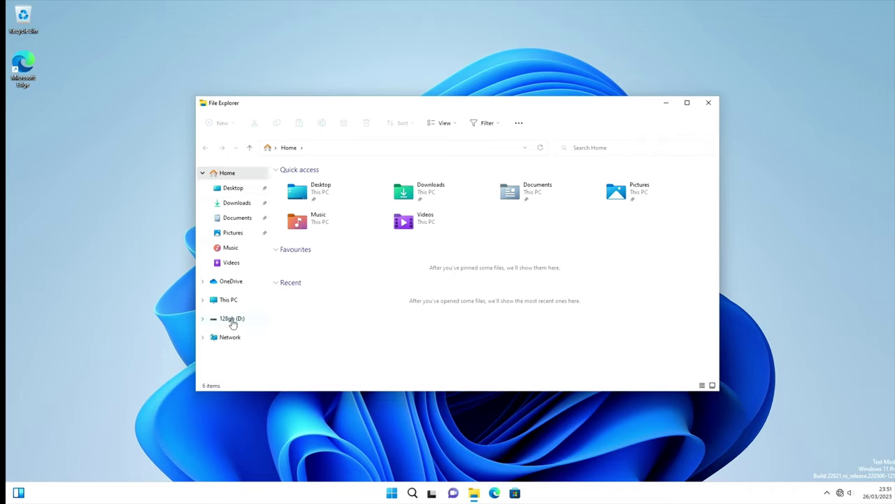
click(232, 320)
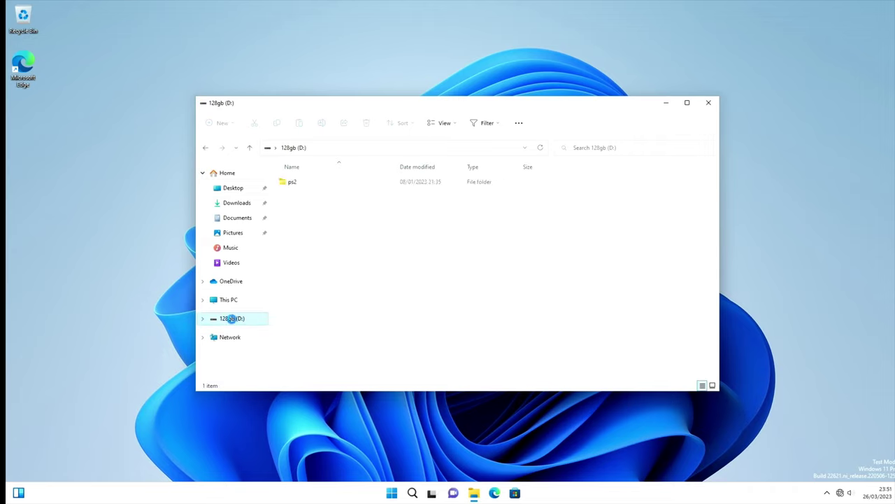
Run WoR_CP023 from the desktop as administrator and approve the User Account Control prompt.
click(249, 149)
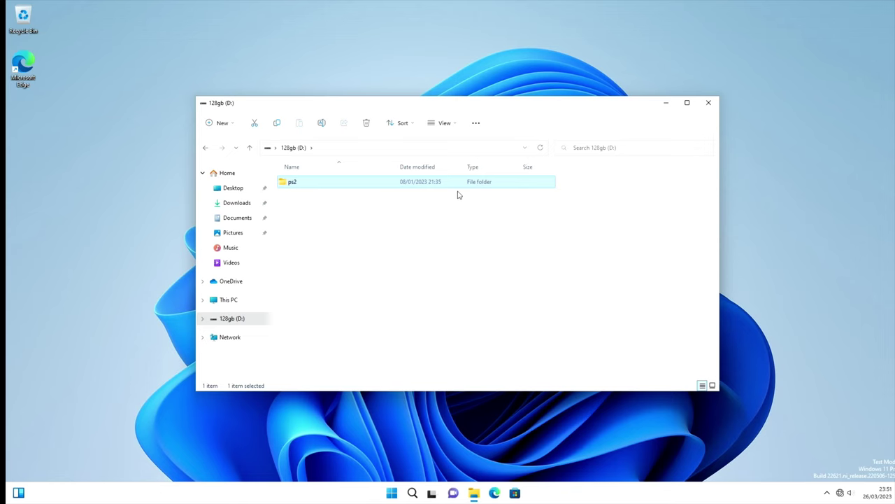
click(708, 103)
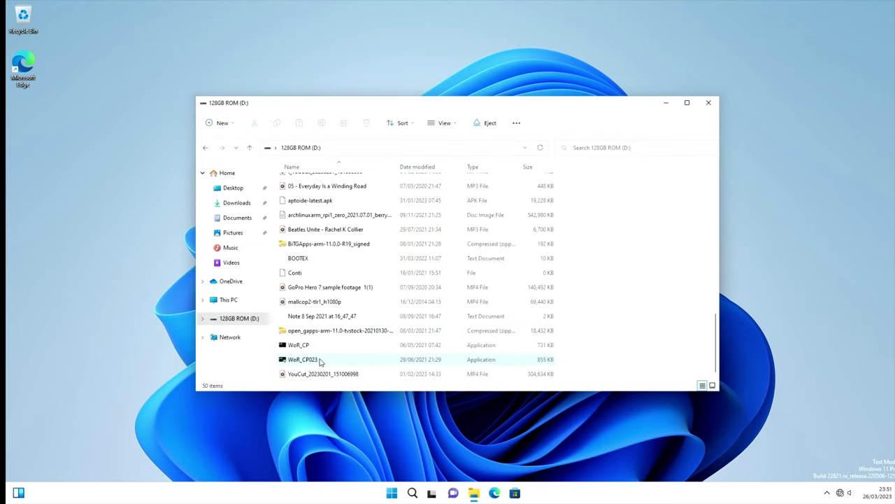
right_click(320, 361)
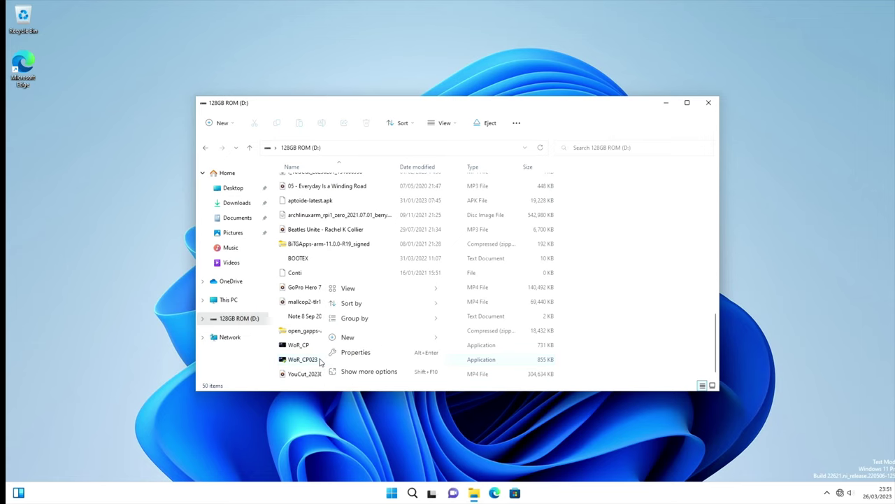
mouse_move(332, 338)
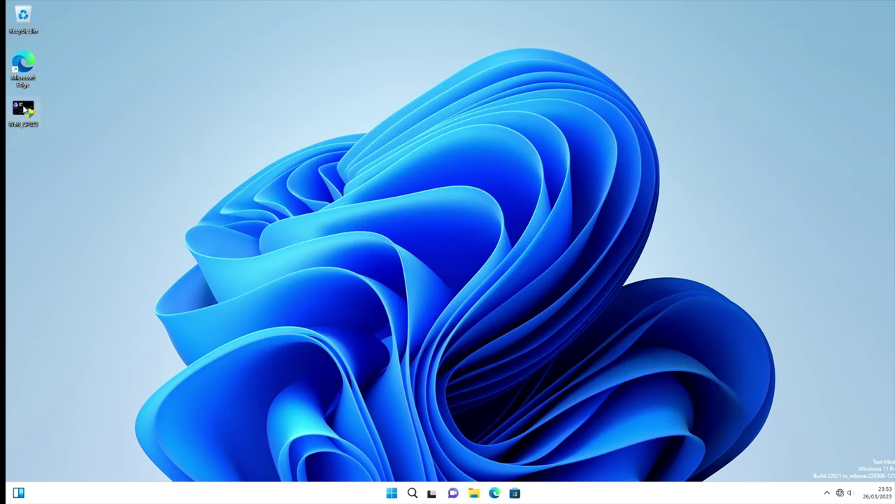
right_click(25, 109)
click(51, 150)
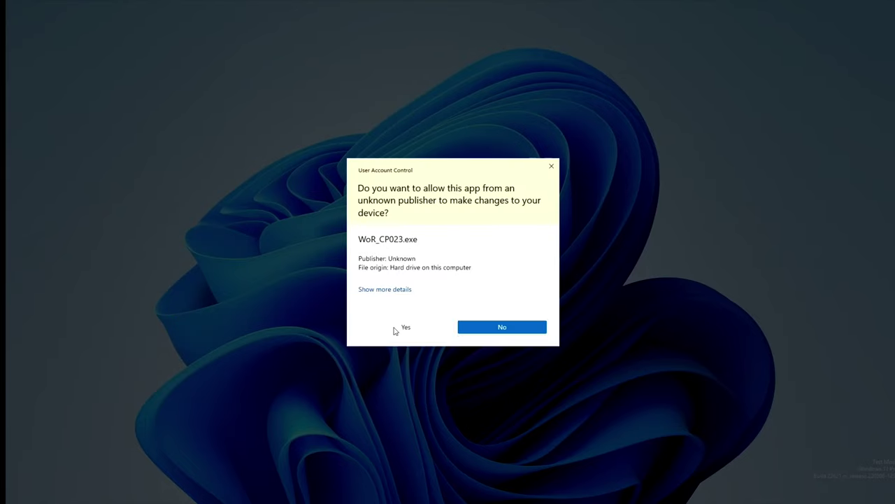
click(396, 328)
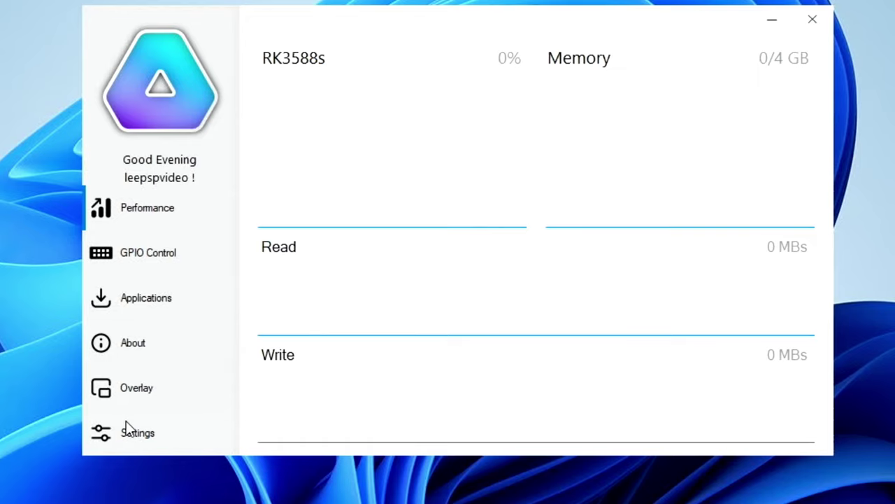
Show the WoR Control Panel's About page with the system information.
click(115, 352)
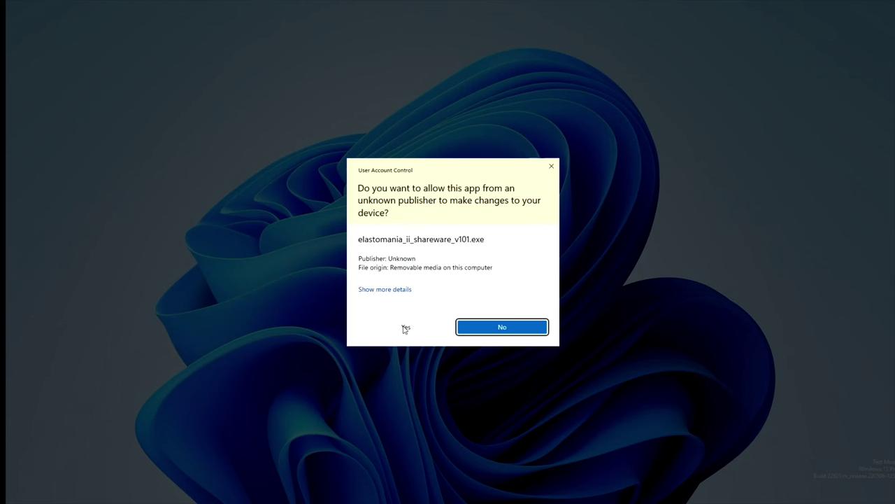
Approve UAC and install Elasto Mania II with the default folder and program group, then finish.
click(404, 328)
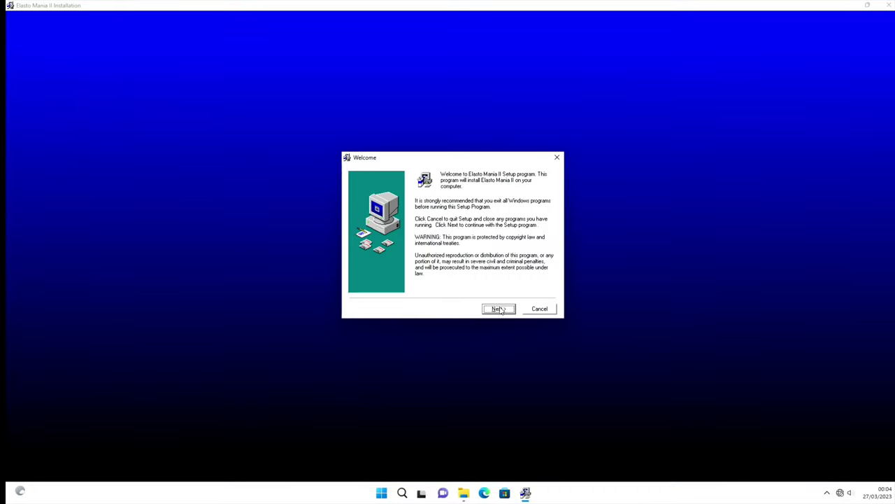
click(498, 309)
click(499, 309)
click(498, 309)
click(499, 308)
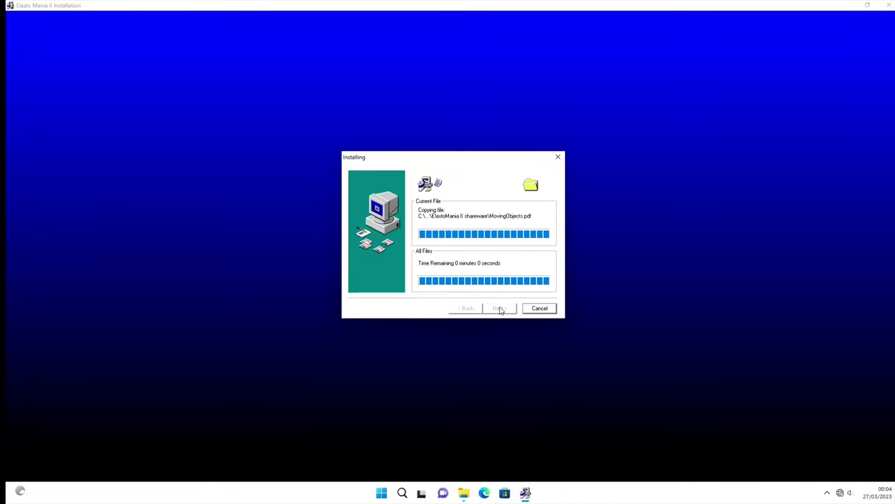
click(500, 308)
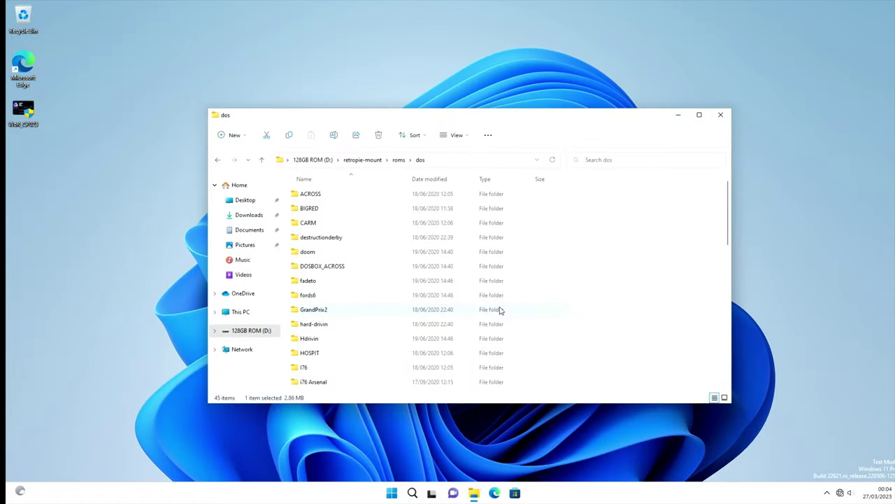
Search the Start menu for Elasto_Mania_II_shareware and launch the app.
key(super)
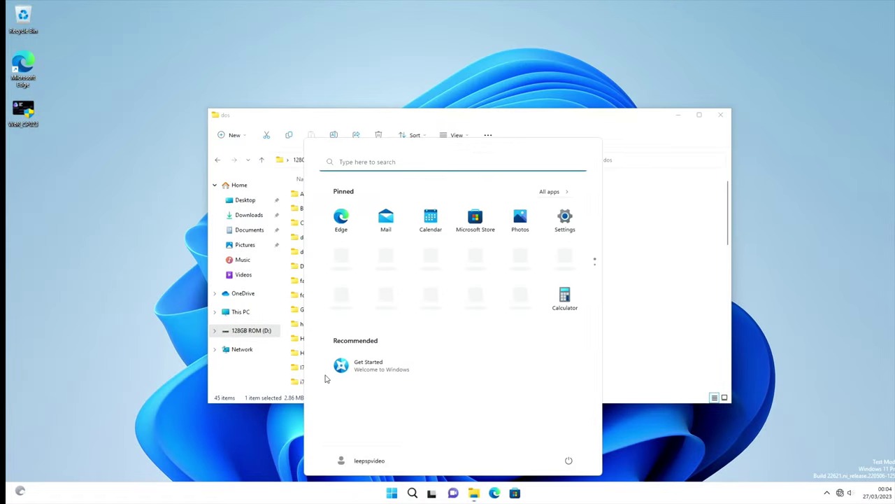
text(e)
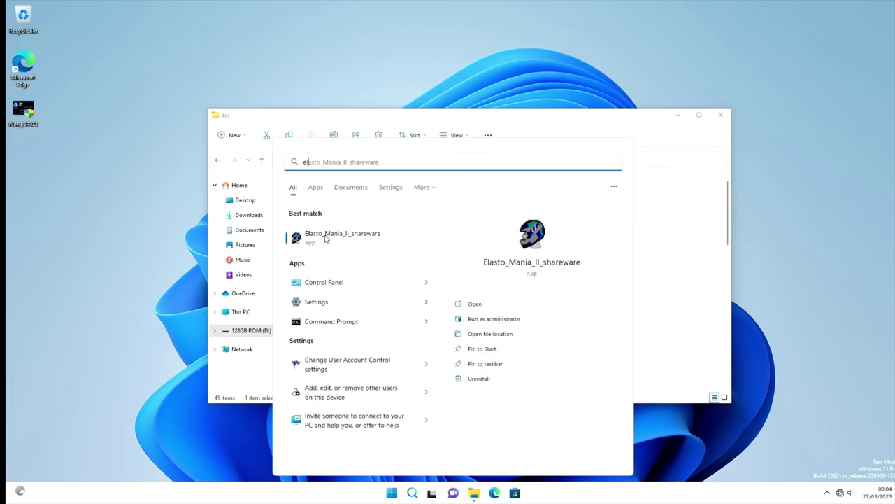
click(326, 239)
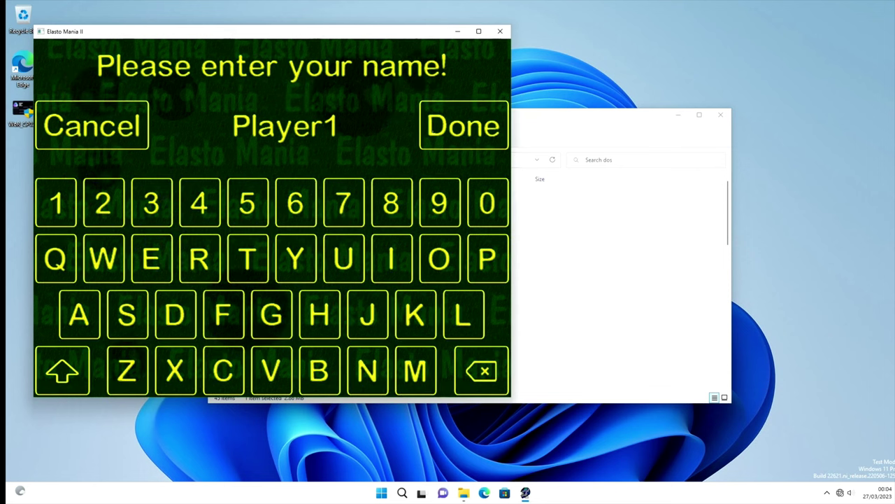
Accept Player1 as the name, pick Pack A, and launch level 1 past the Default Controls screen.
click(432, 133)
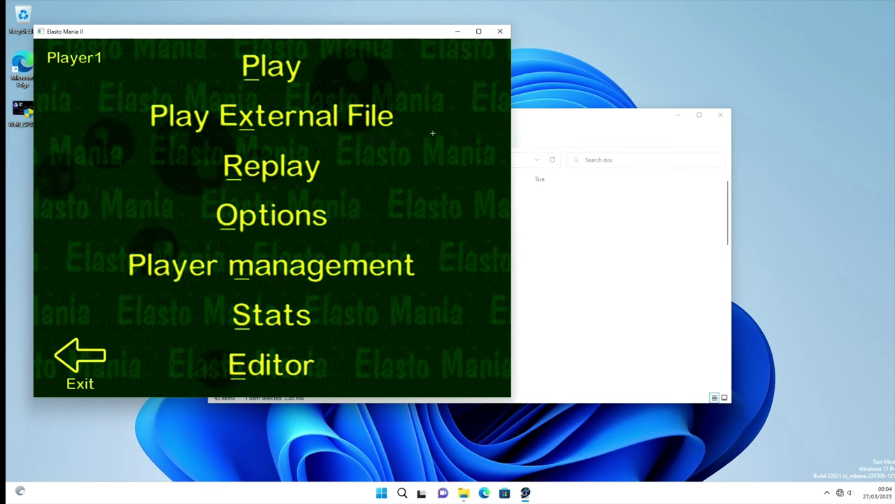
key(Return)
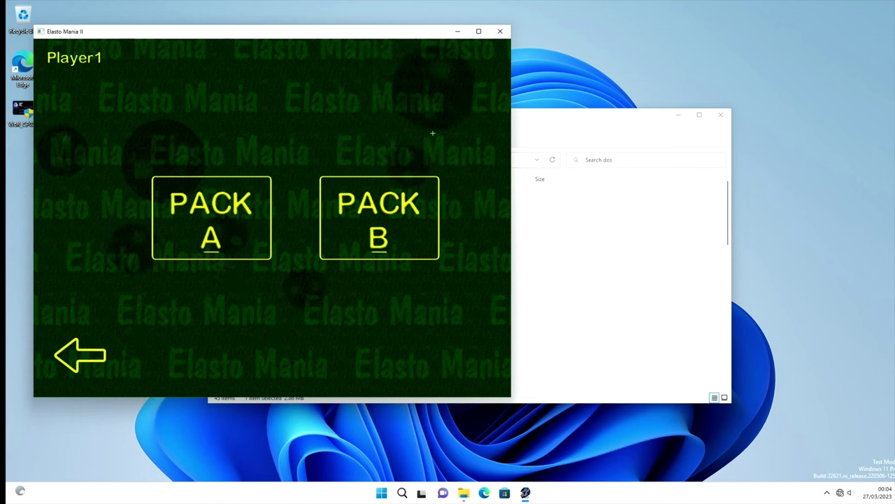
key(Return)
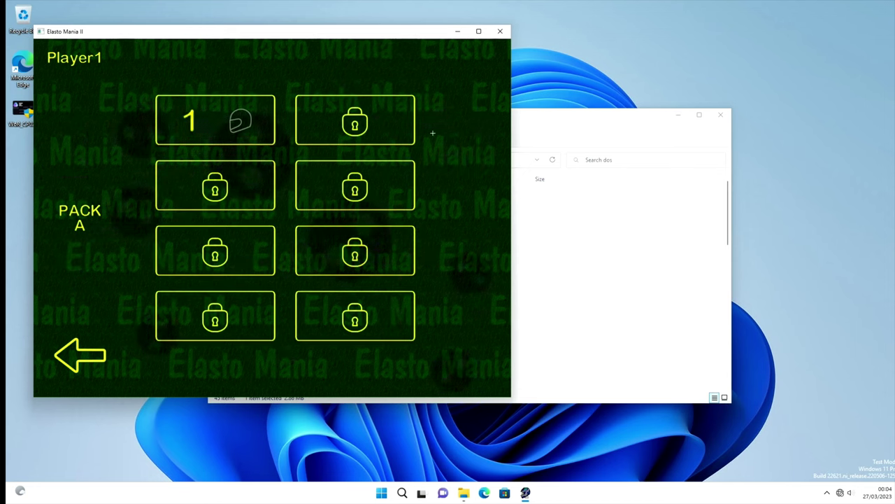
key(Return)
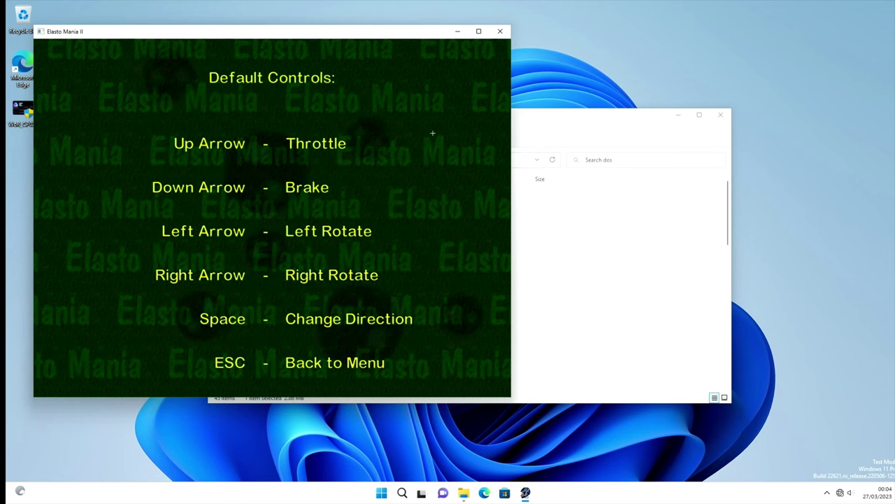
Ride the bike over the first hills, turn around, and pass the tree onto the next hill.
key(Up)
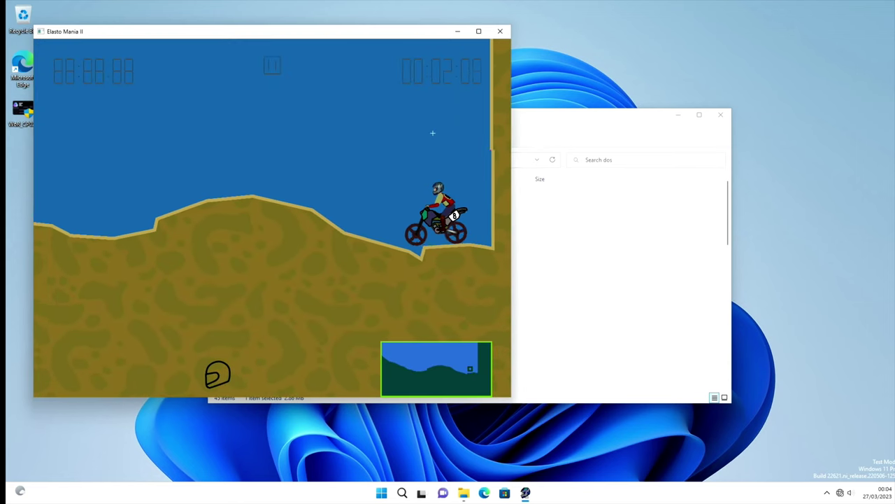
key(Up)
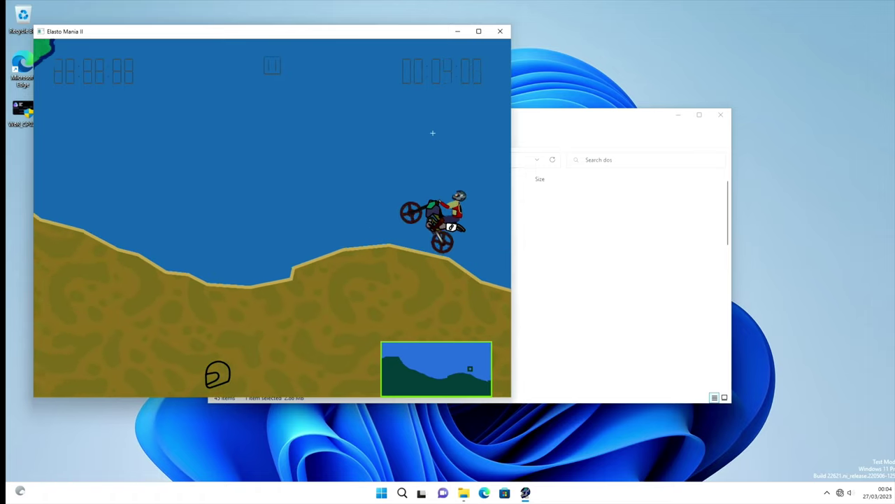
key(Up)
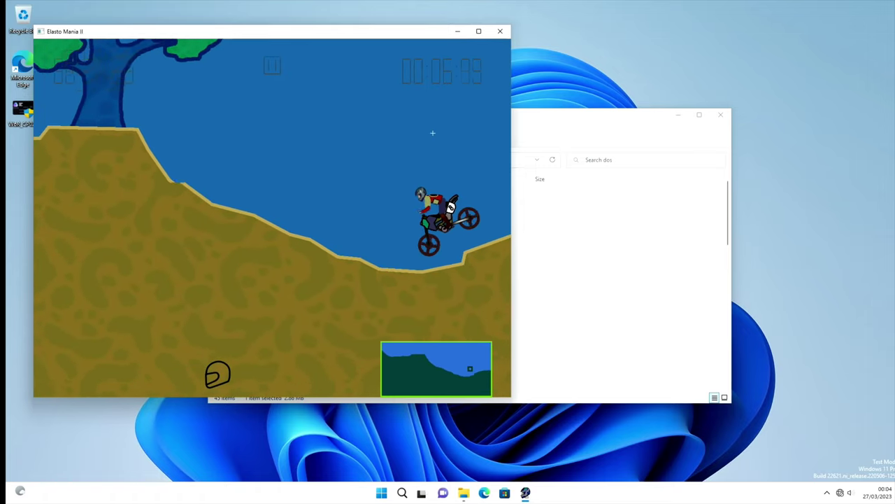
key(Up)
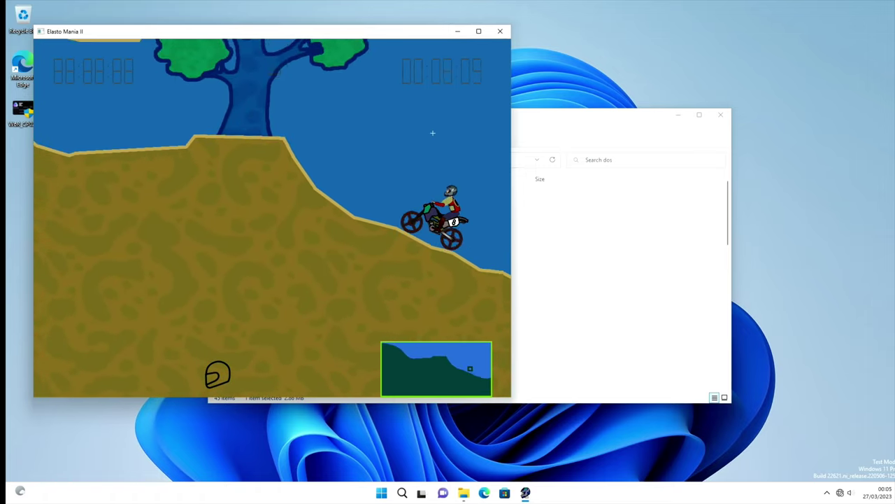
key(Up)
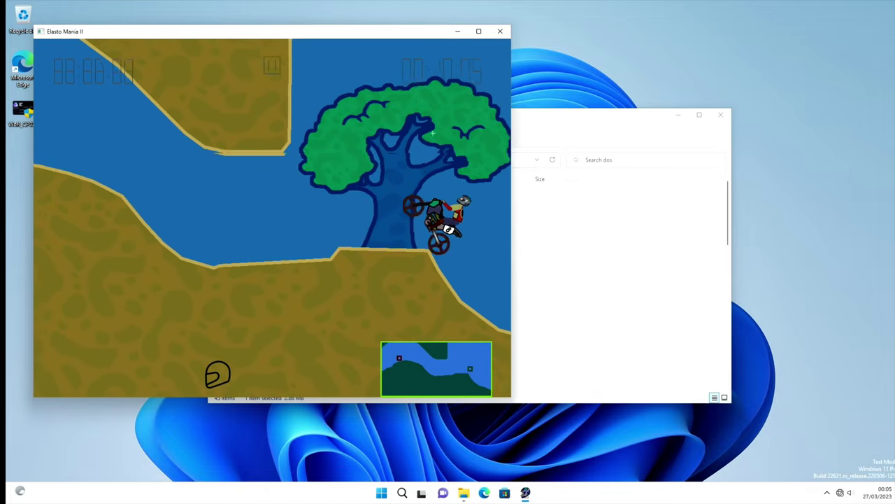
key(Up)
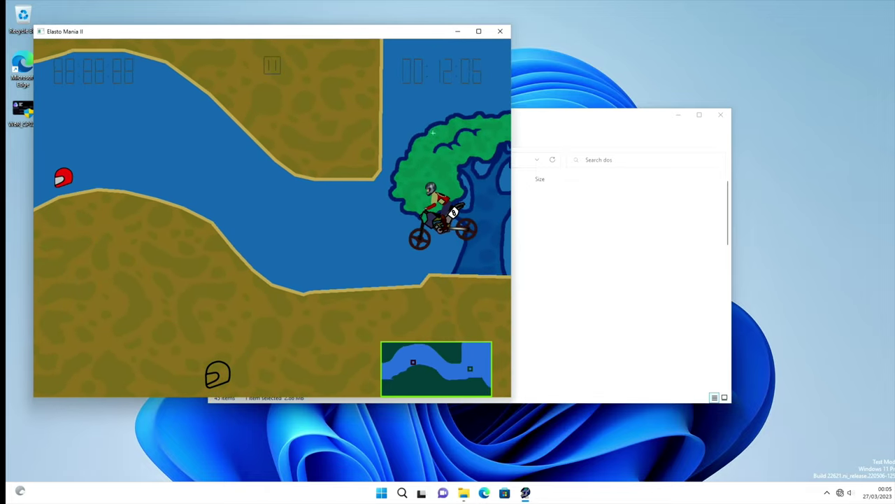
Climb past the bush and over the ledge, right the flipped bike, and ride up the bridge ramp.
key(Up)
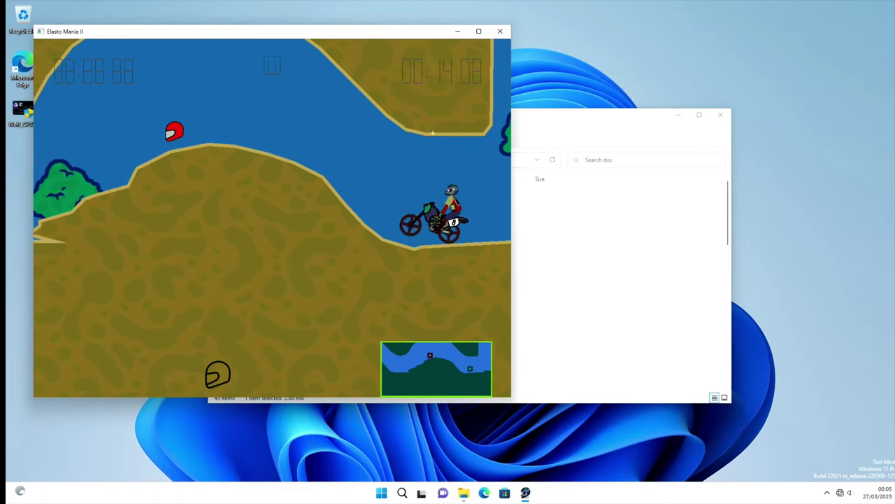
key(Up)
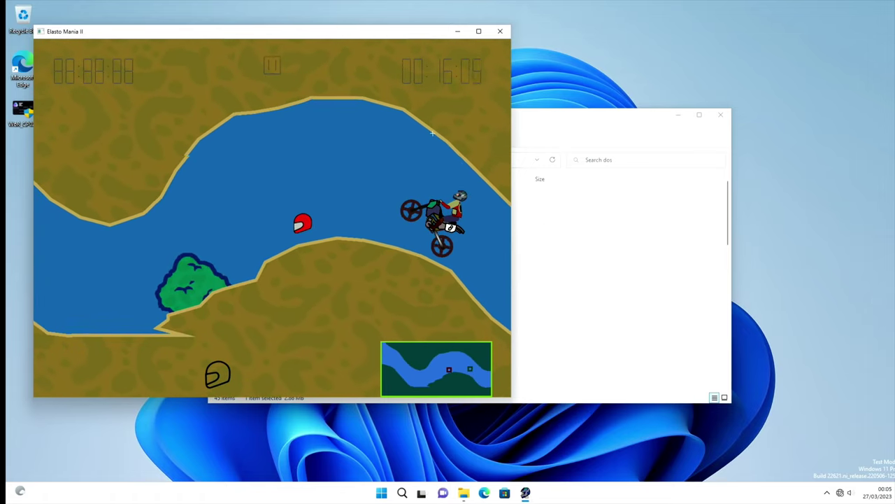
key(Up)
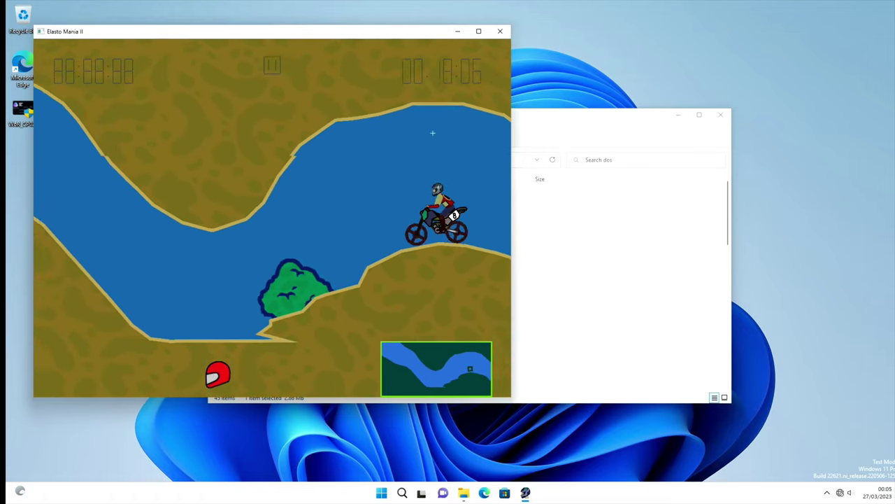
key(Up)
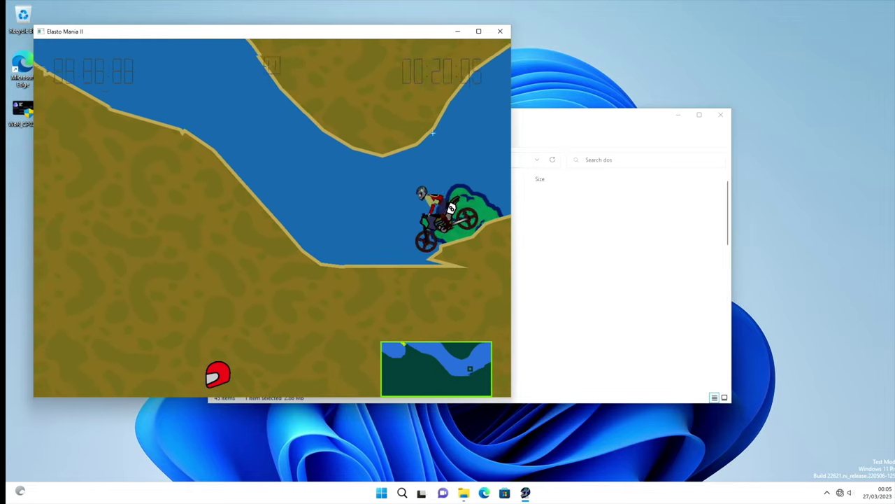
key(Up)
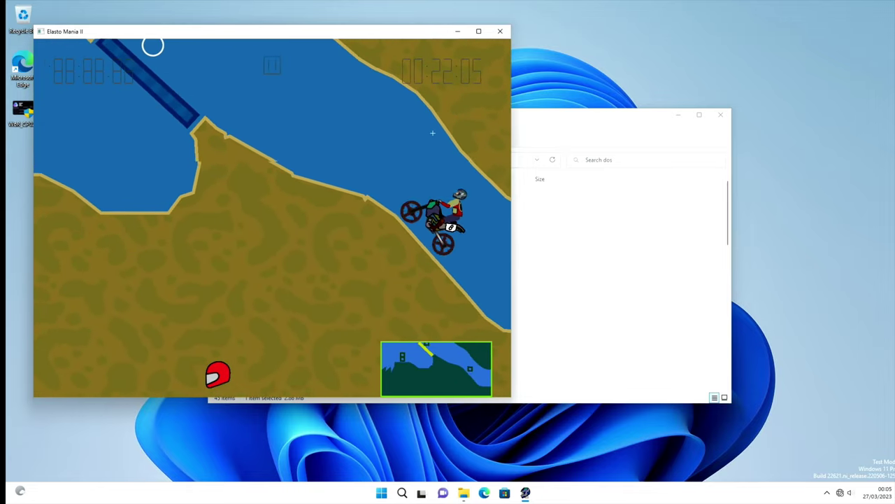
key(Up)
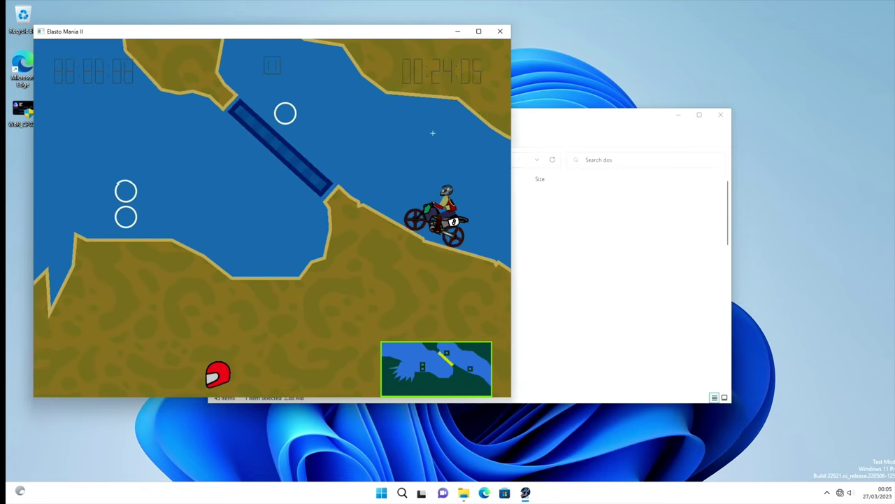
key(Up)
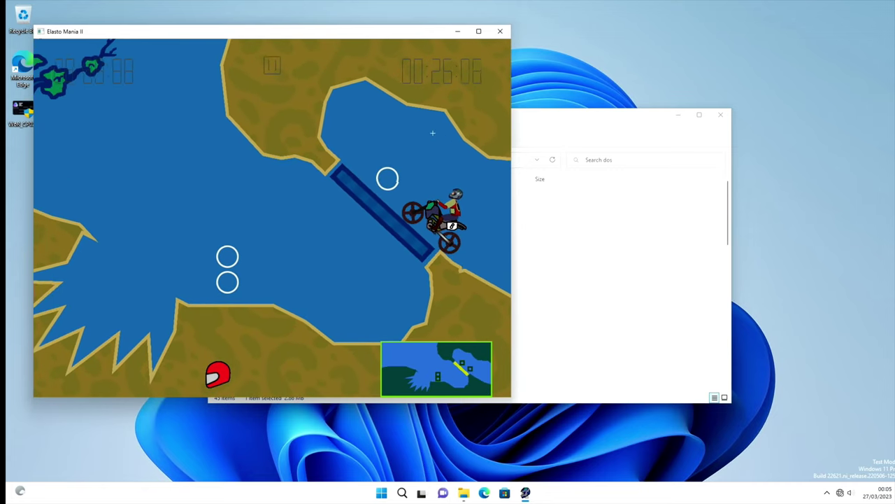